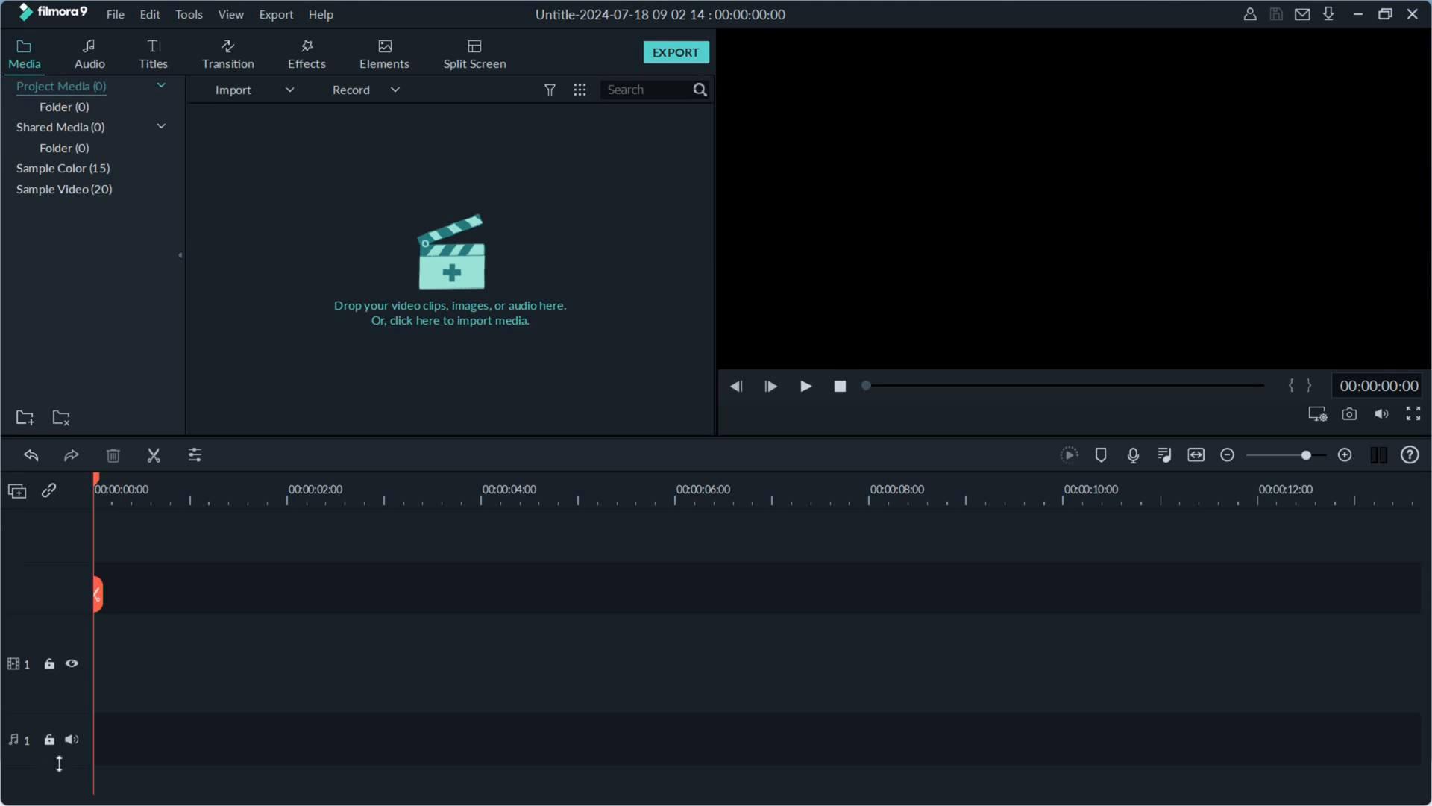
Import the video file River - 35589 from the Pixabay videos folder into the project media
click(292, 90)
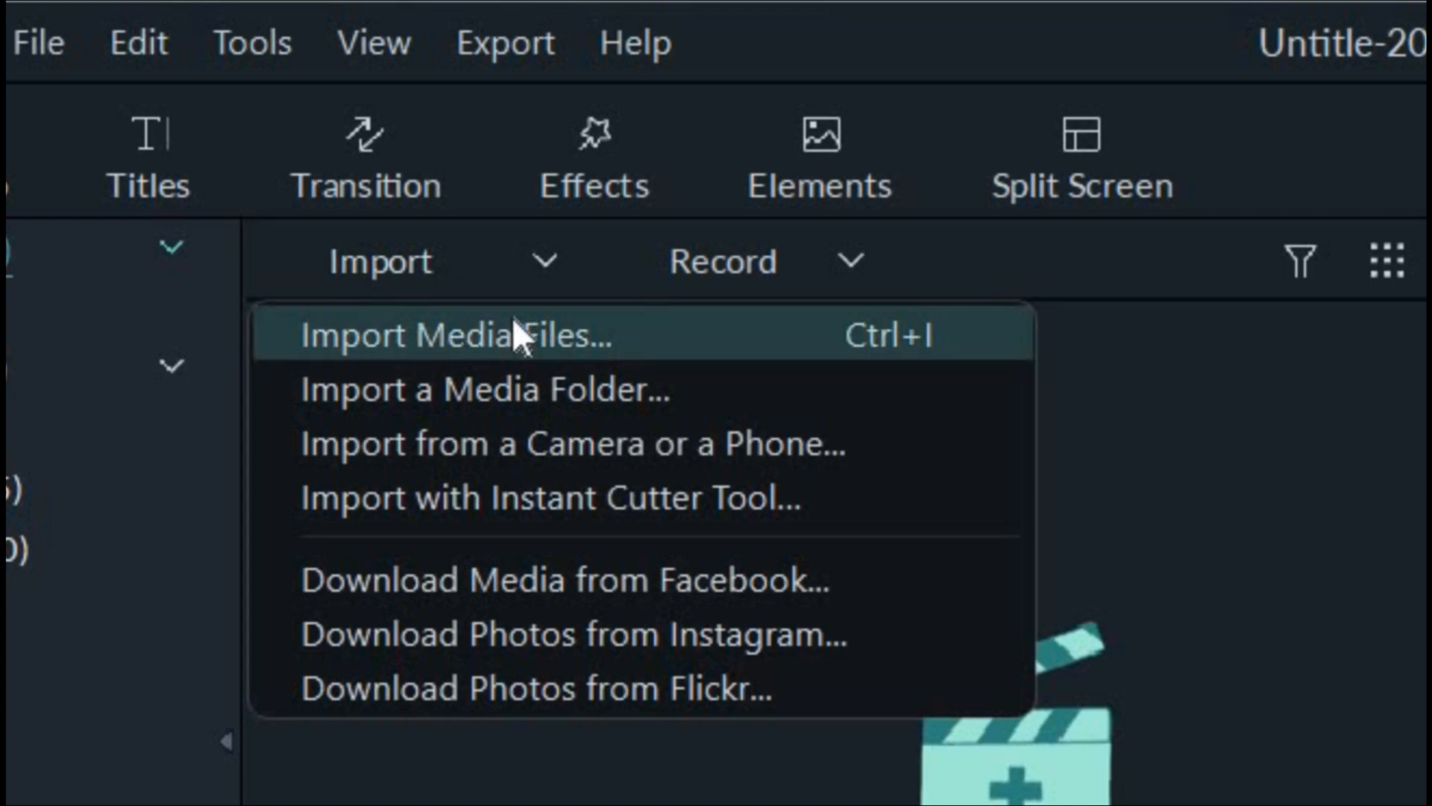
click(621, 374)
click(729, 418)
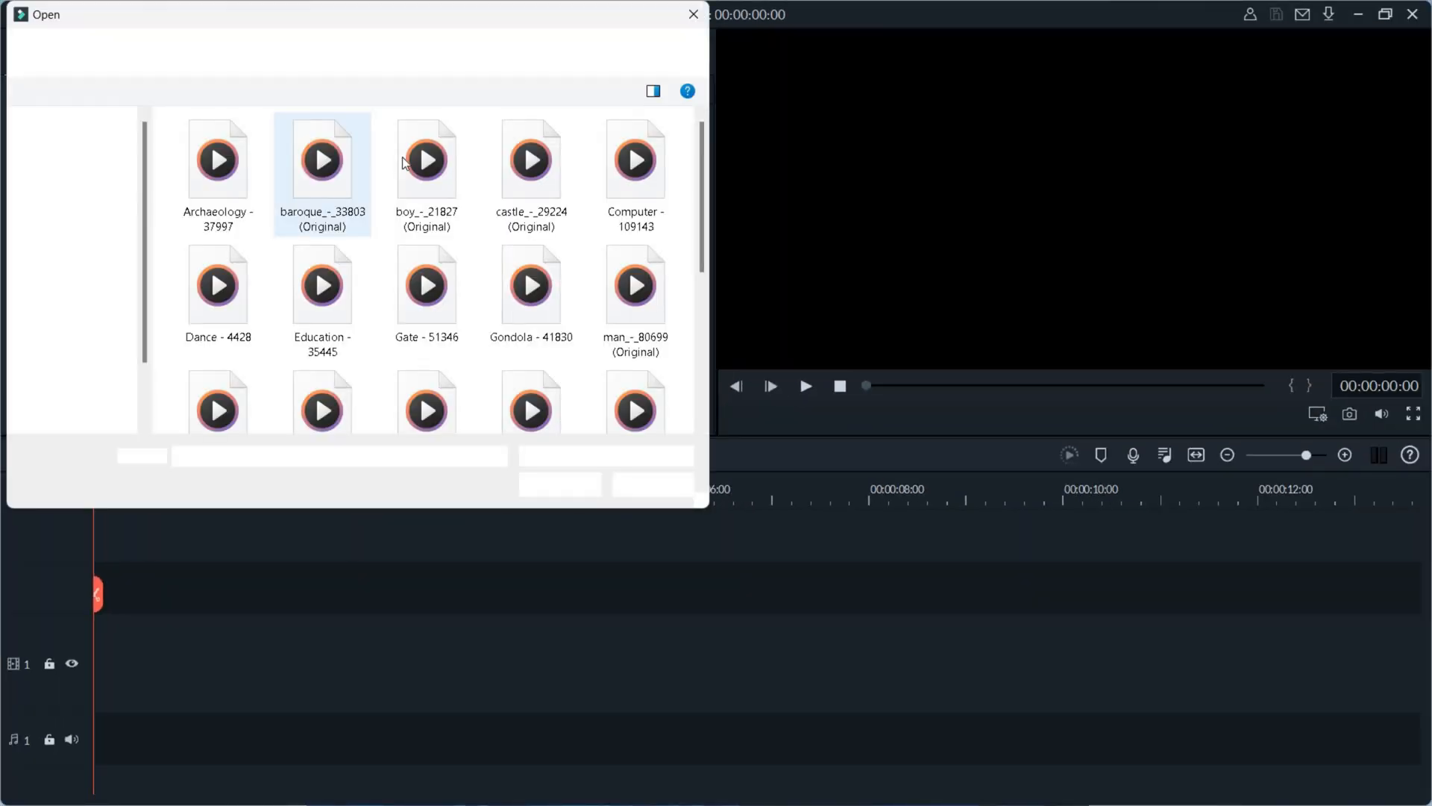
scroll(423, 216, down, 3)
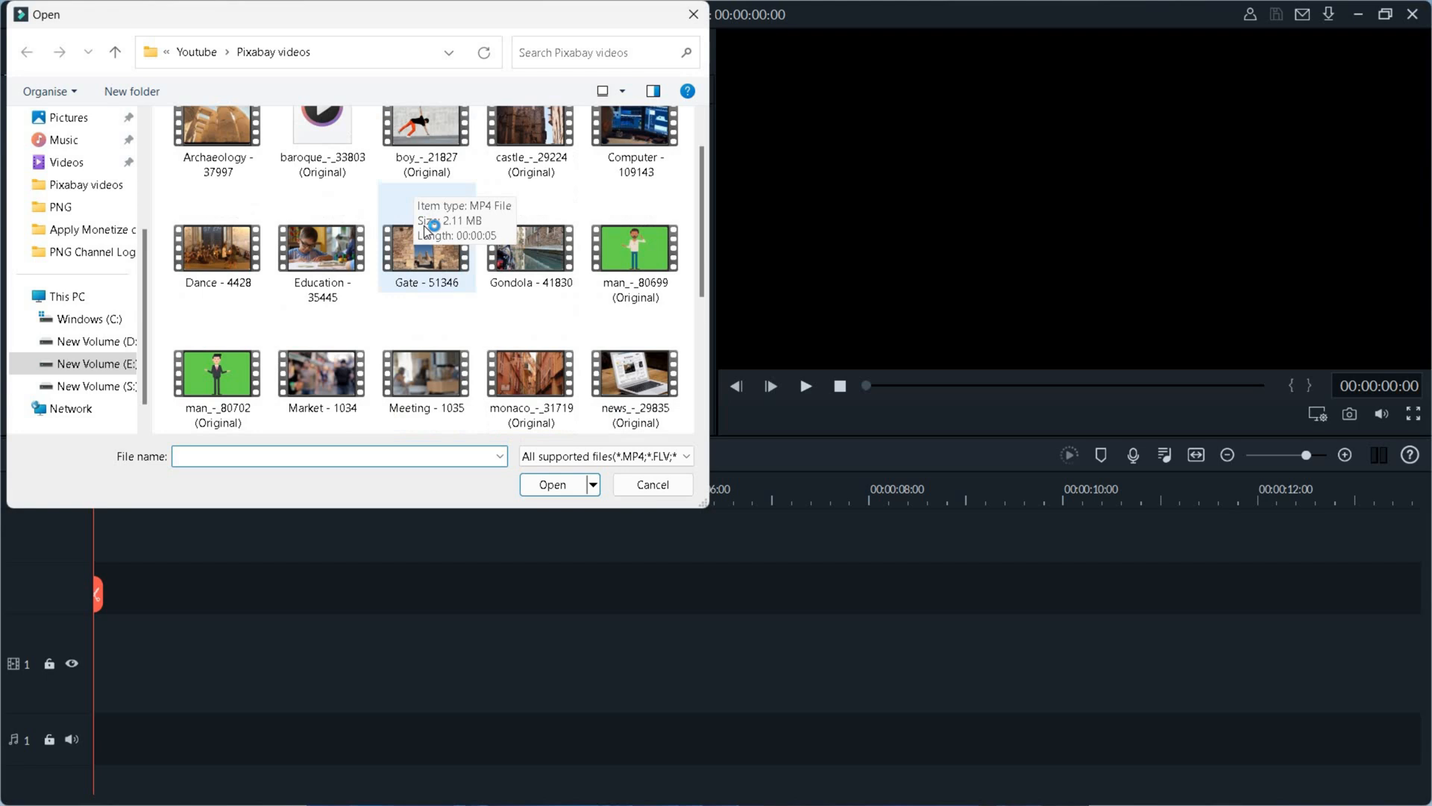
click(546, 383)
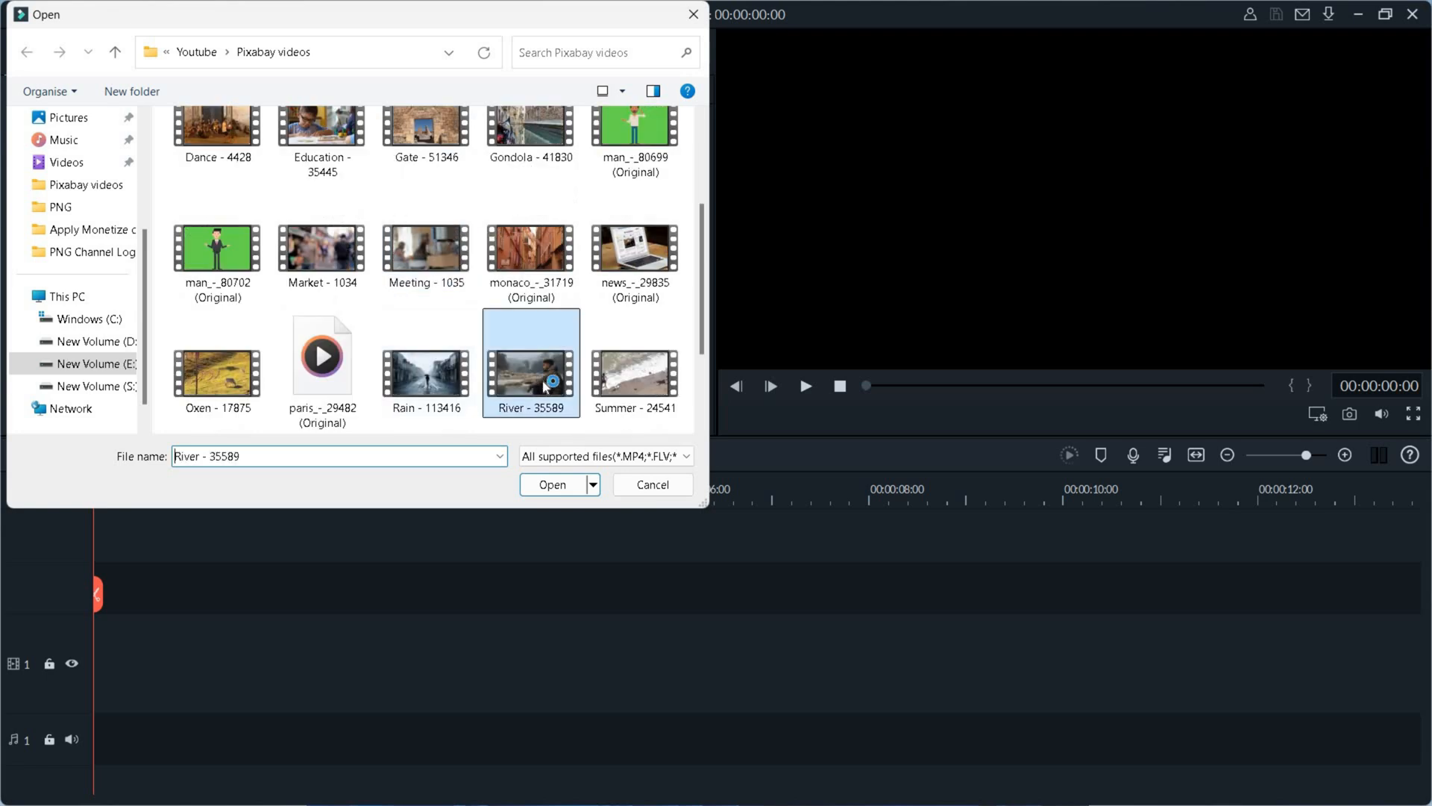
click(552, 483)
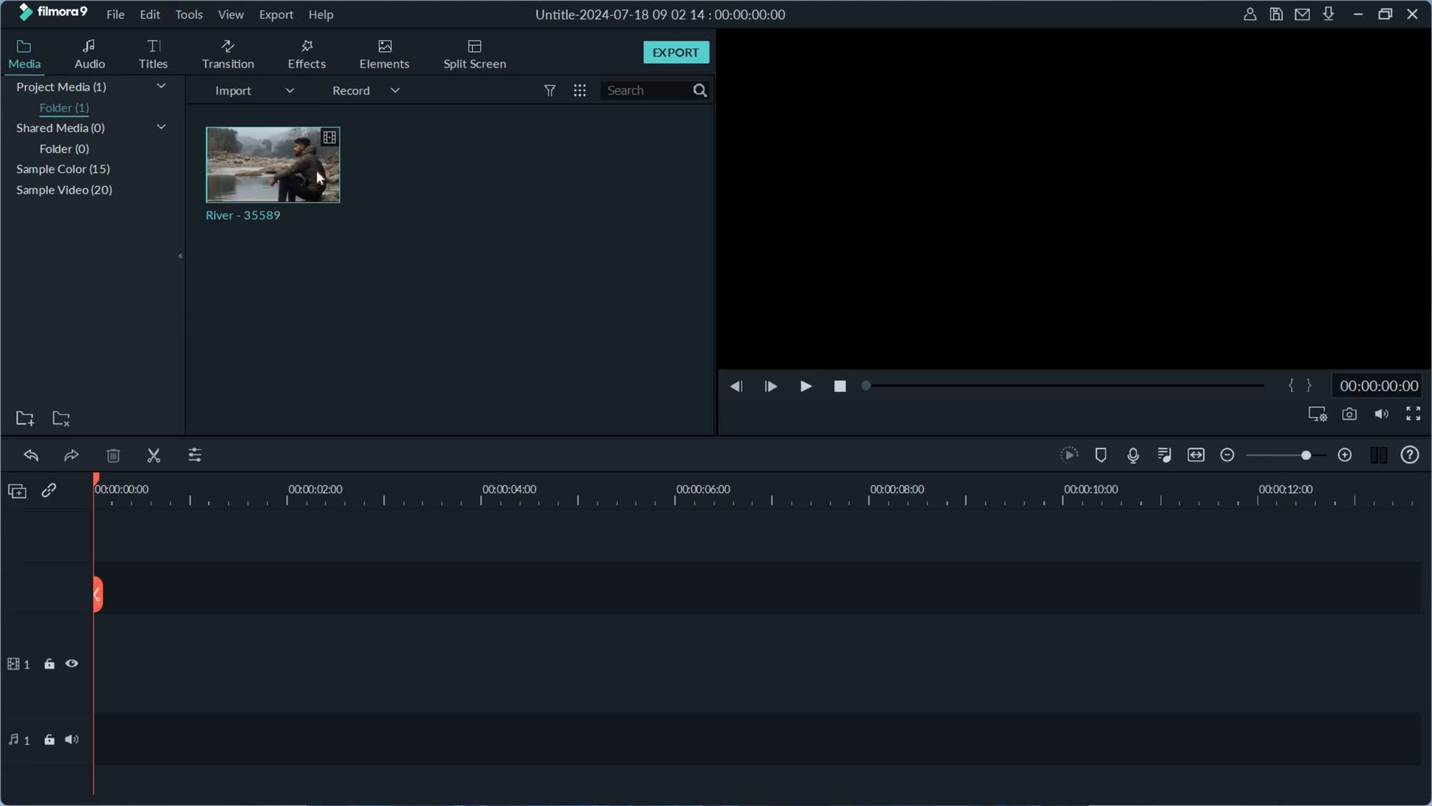
Place the River clip at the start of video track 1, keeping the project settings at 1920 x 1080 25fps
drag(327, 155, 263, 401)
mouse_move(109, 642)
mouse_down()
mouse_move(112, 657)
mouse_move(96, 654)
mouse_up()
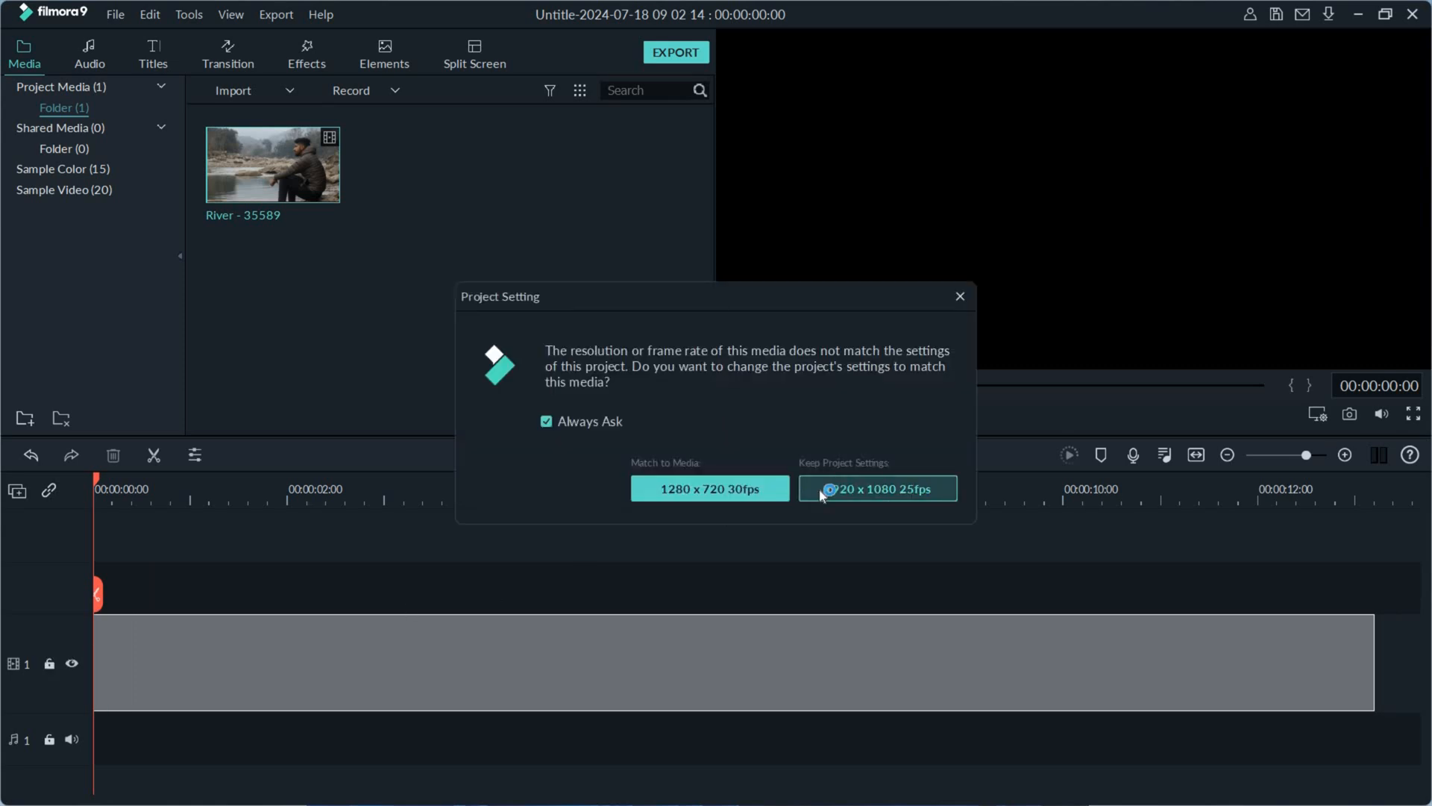
click(851, 492)
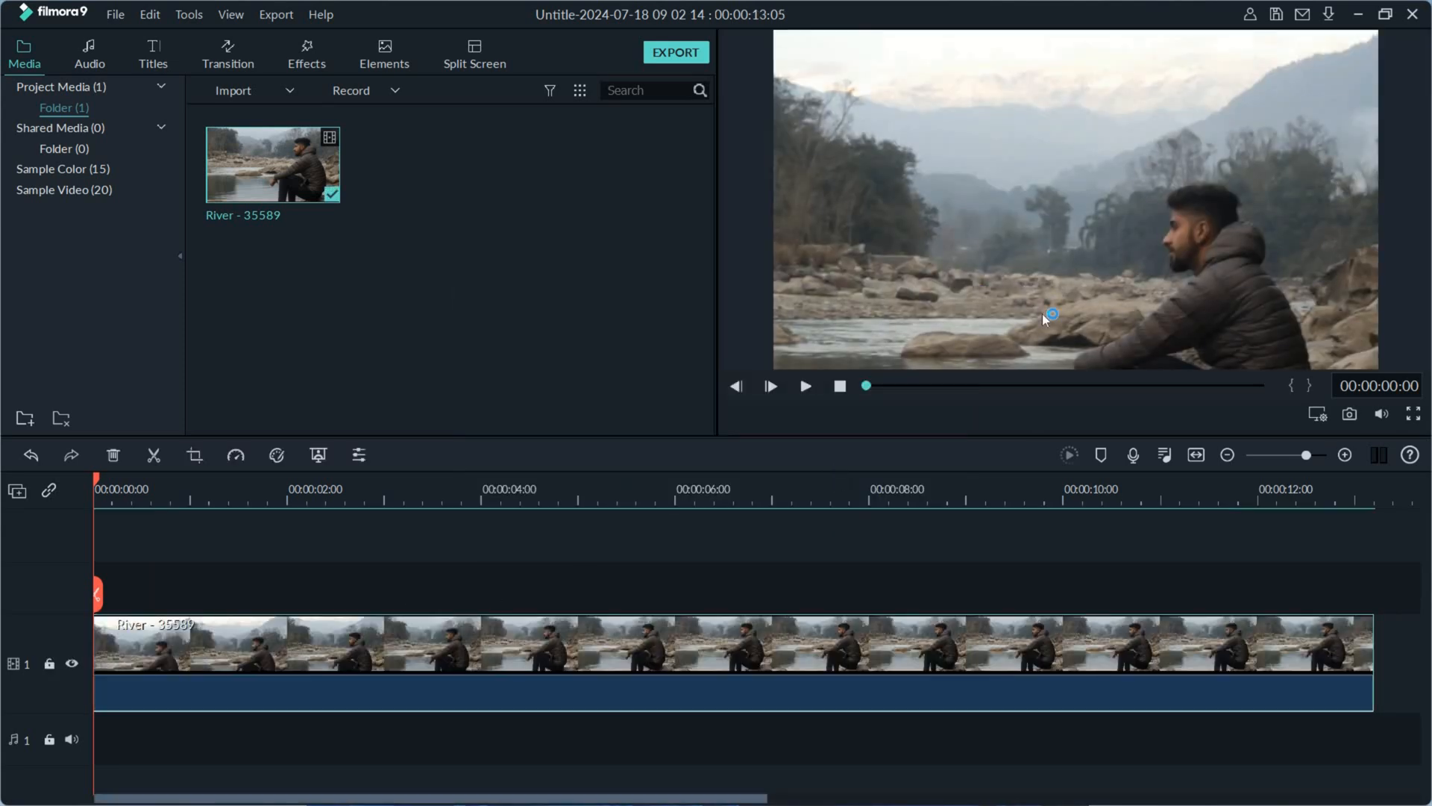
Play the beginning of the River clip in the preview and pause it
click(801, 390)
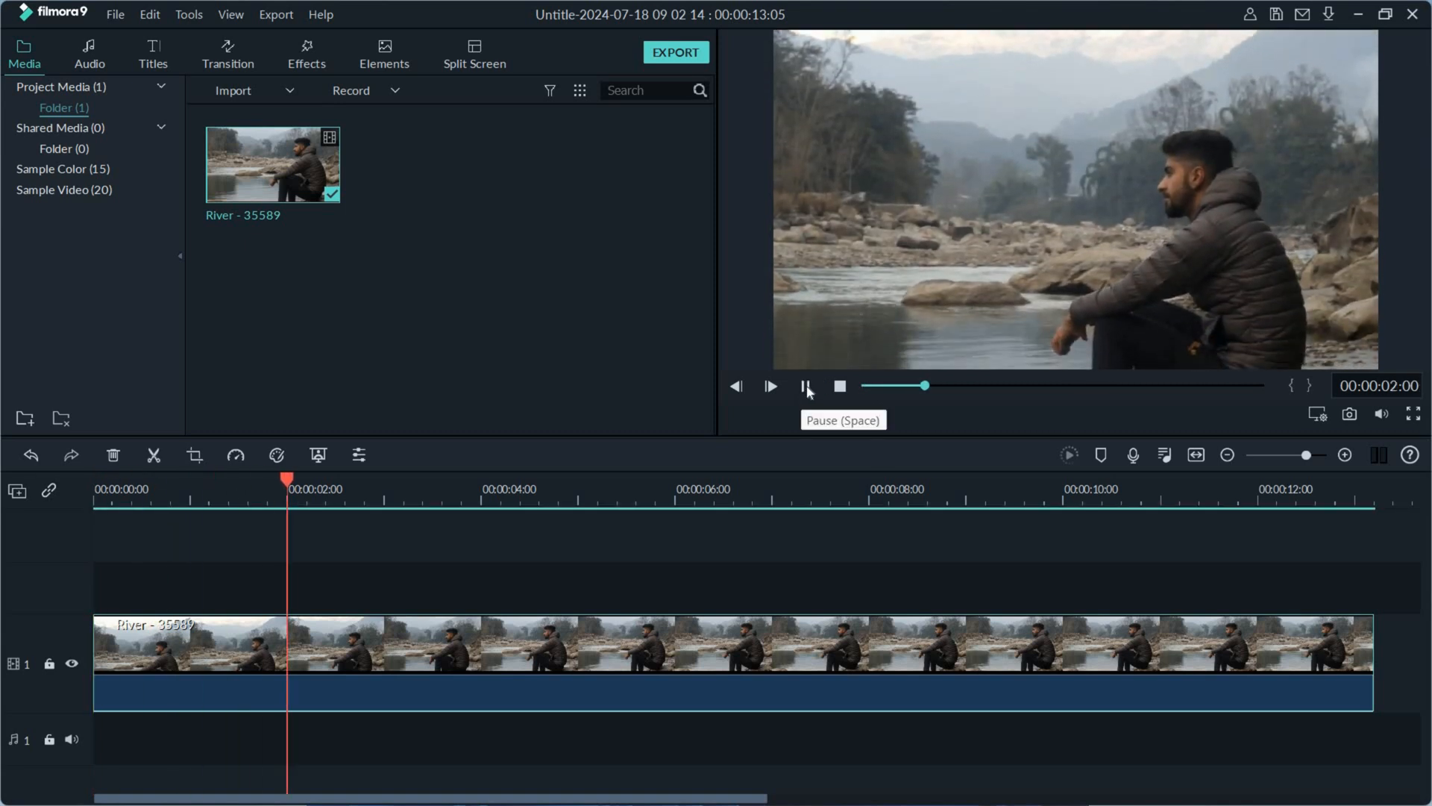
click(806, 386)
Move the playhead to 00:00:03:08 and open the River clip's Transform settings
mouse_move(481, 480)
click(416, 479)
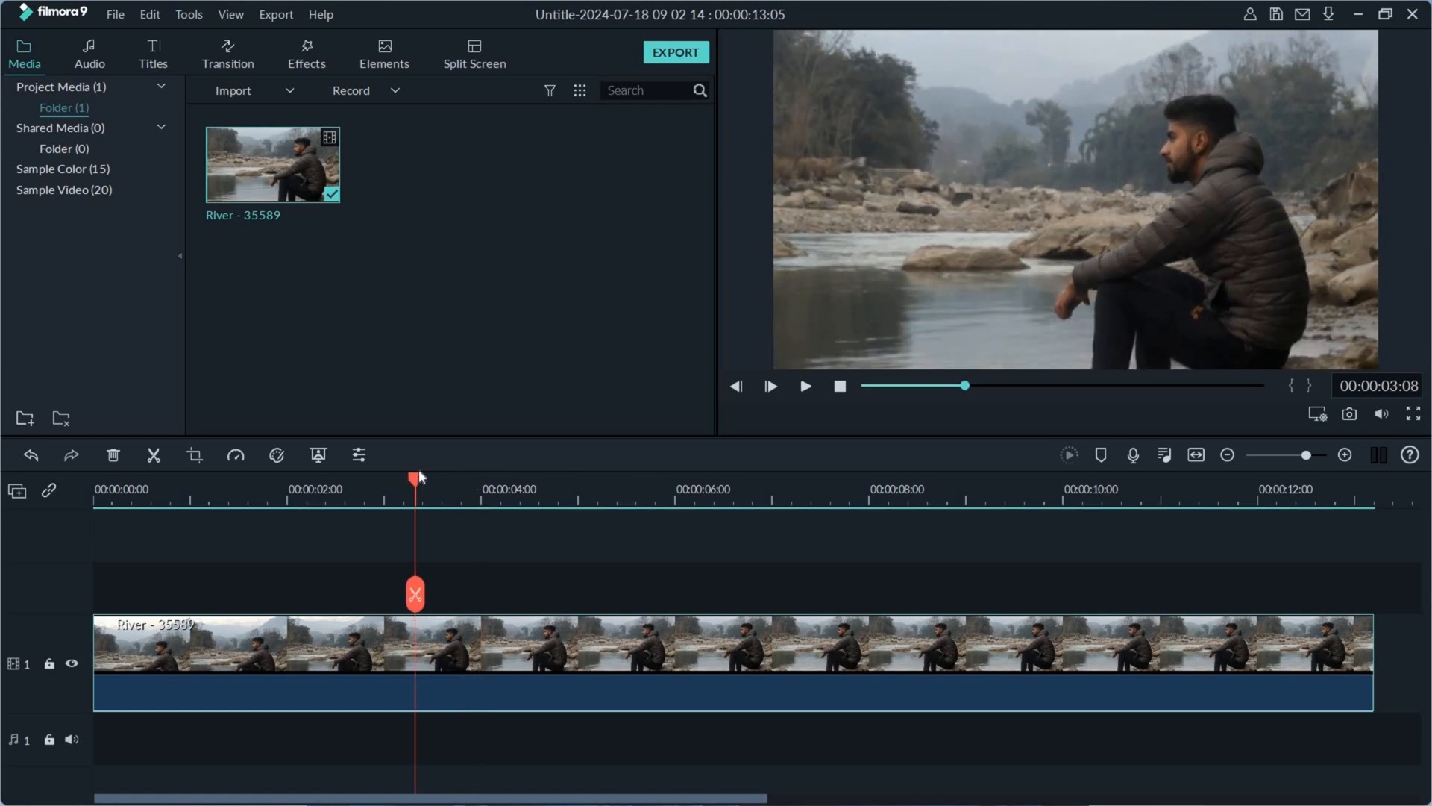
double_click(668, 643)
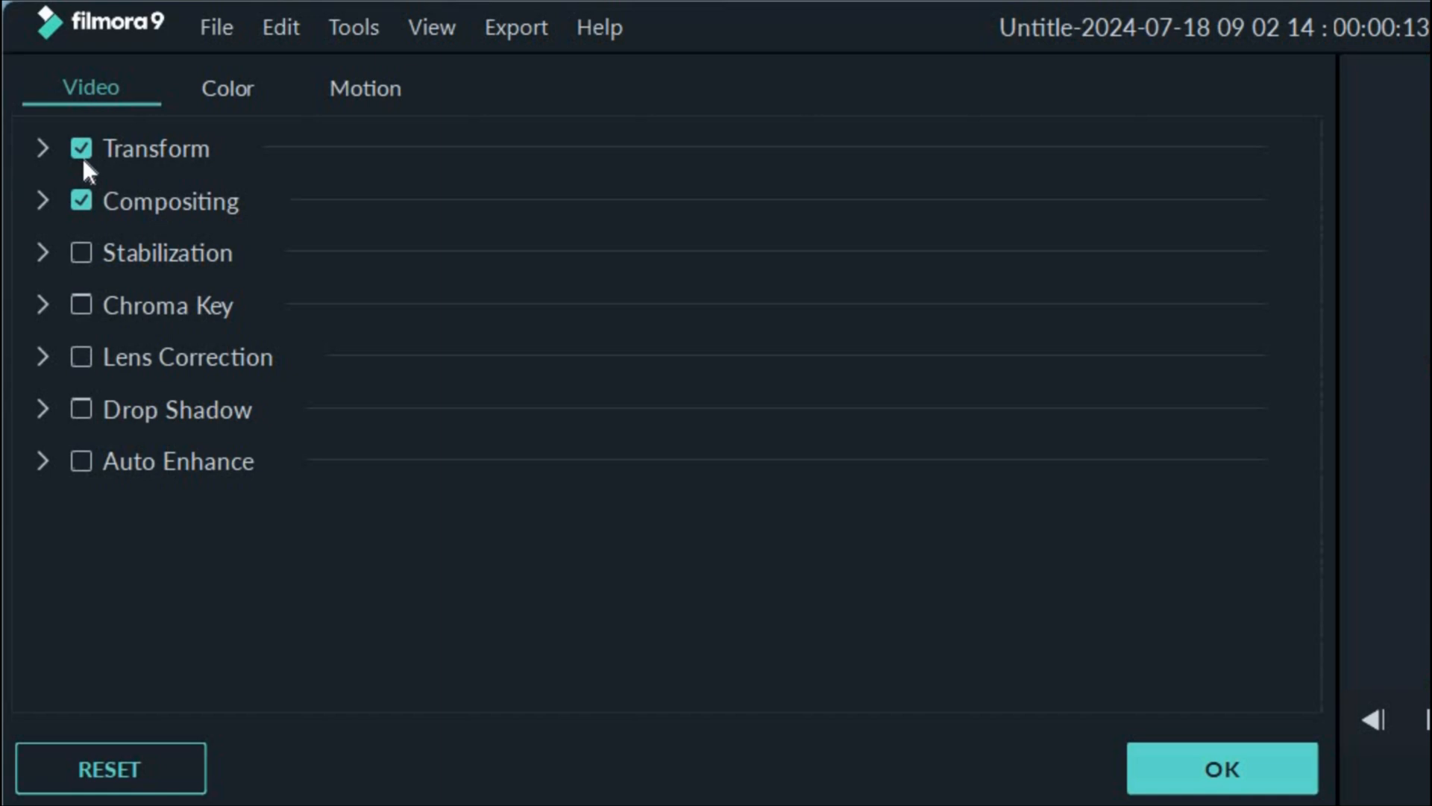
click(43, 150)
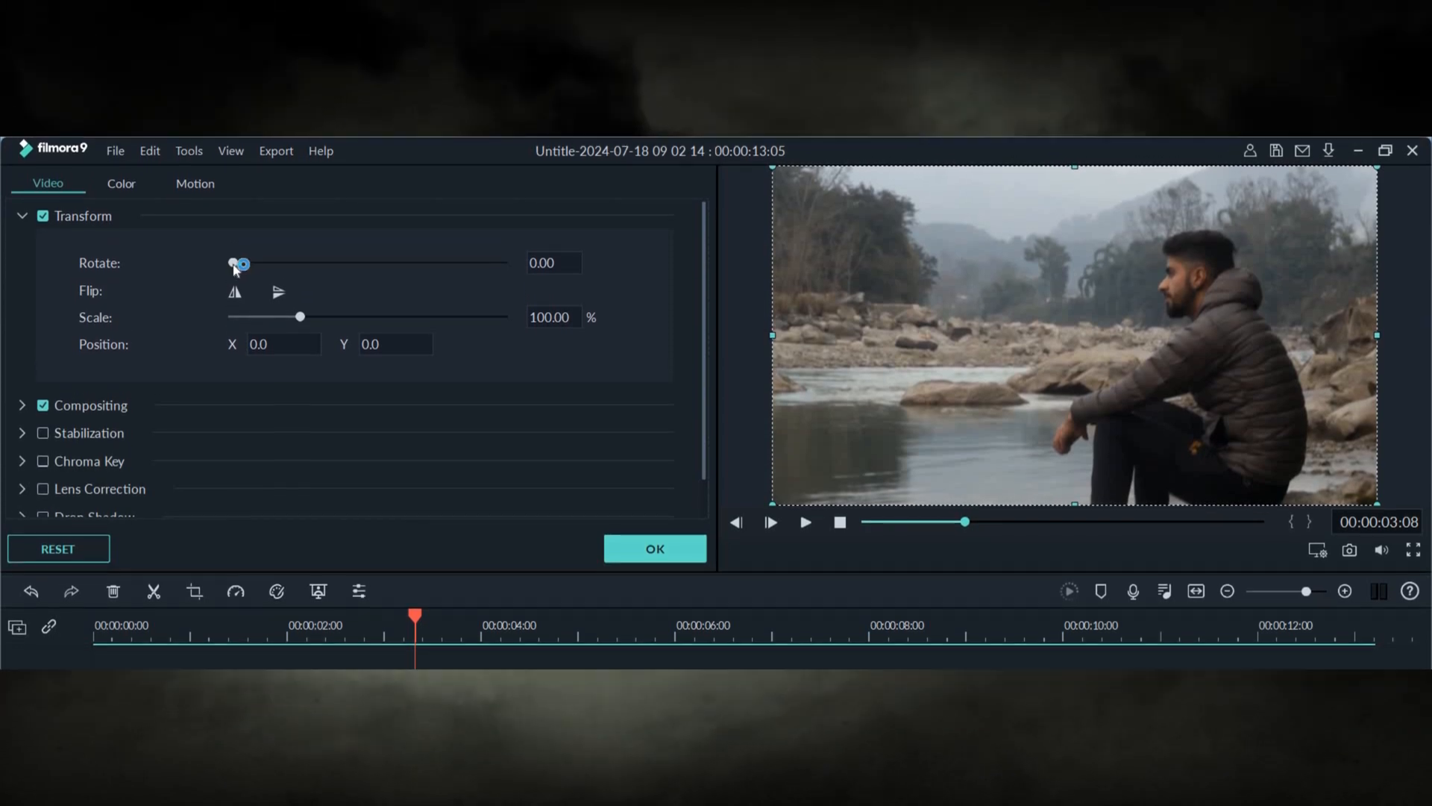
Try rotating the clip by 50 degrees and reset its rotation
drag(242, 261, 233, 298)
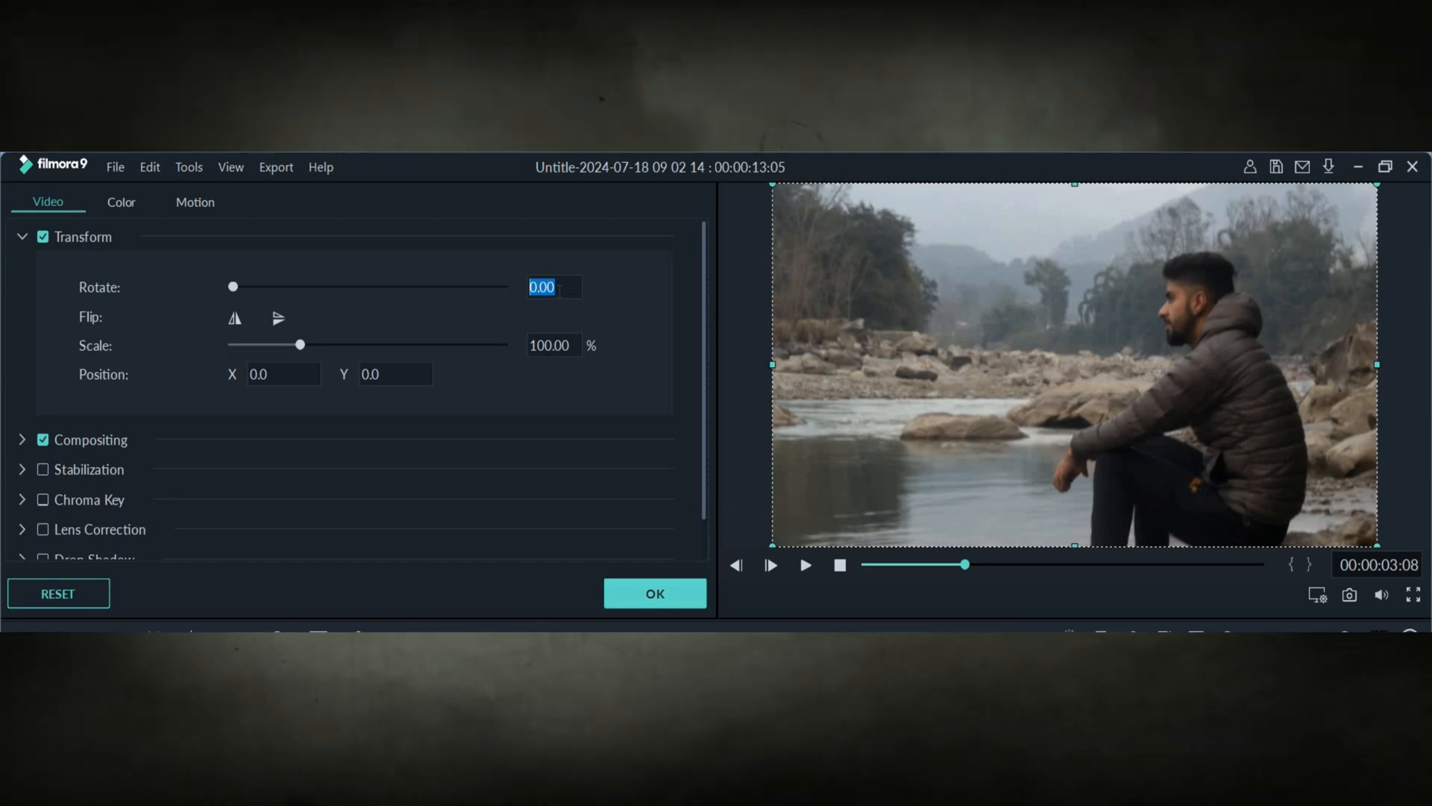
text(50)
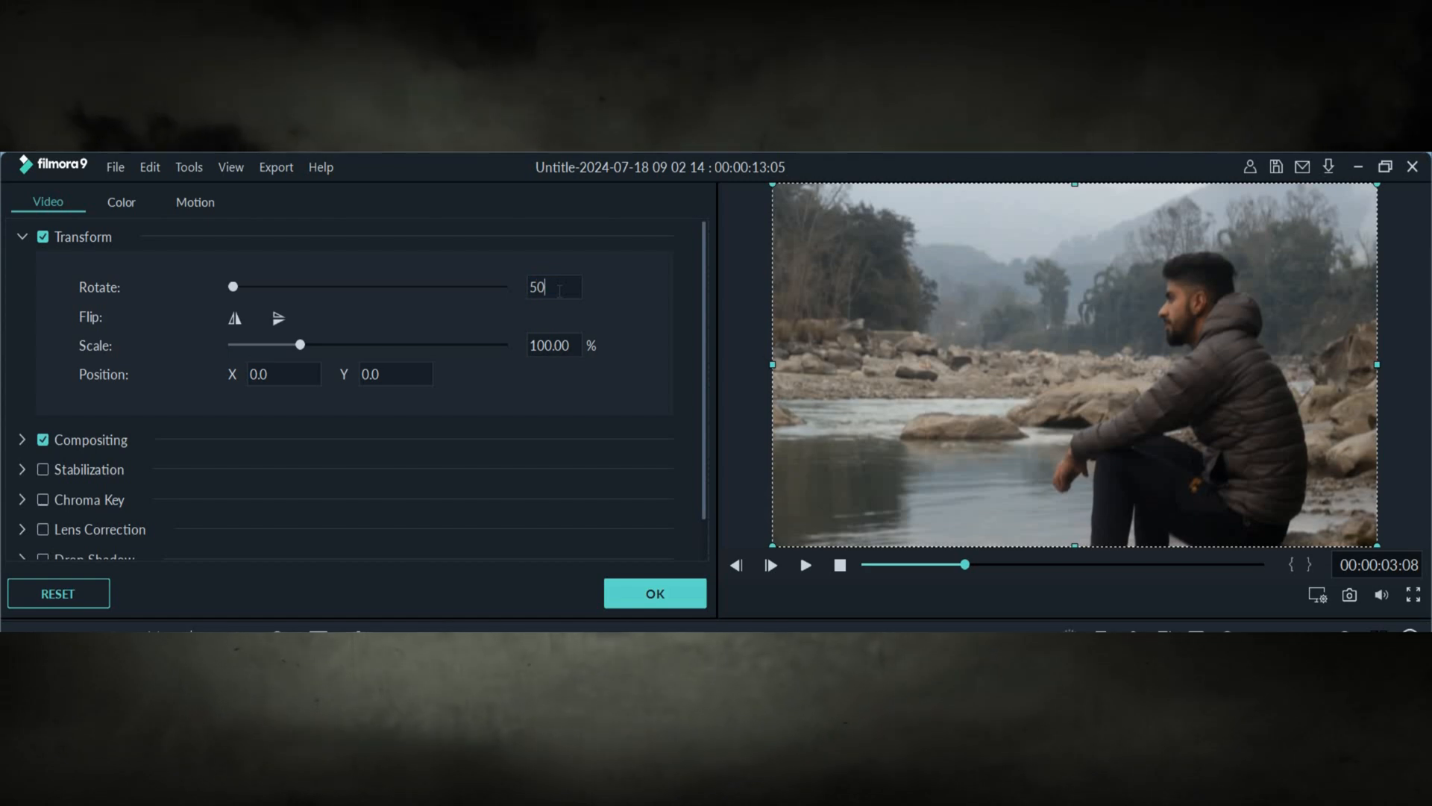
key(Return)
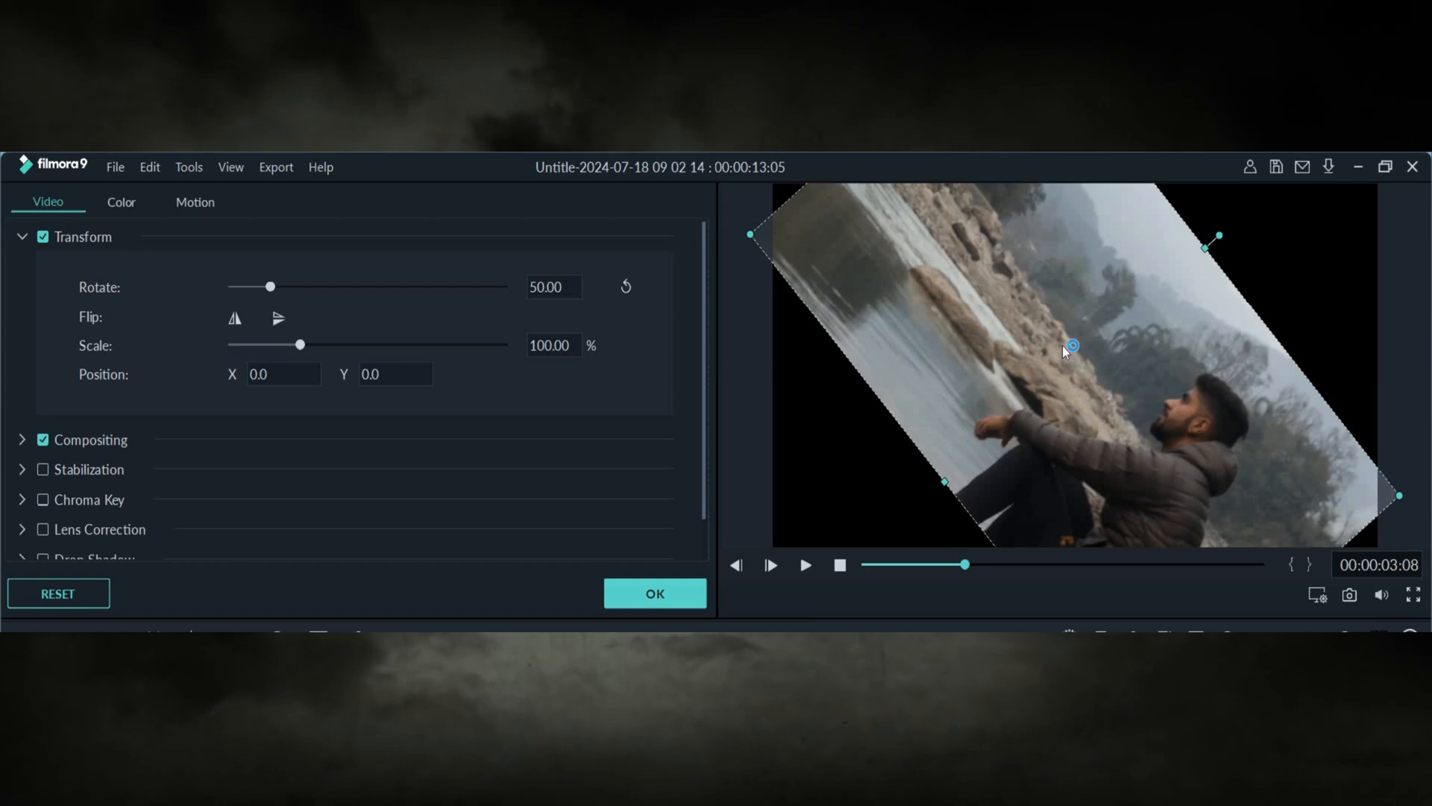
click(630, 288)
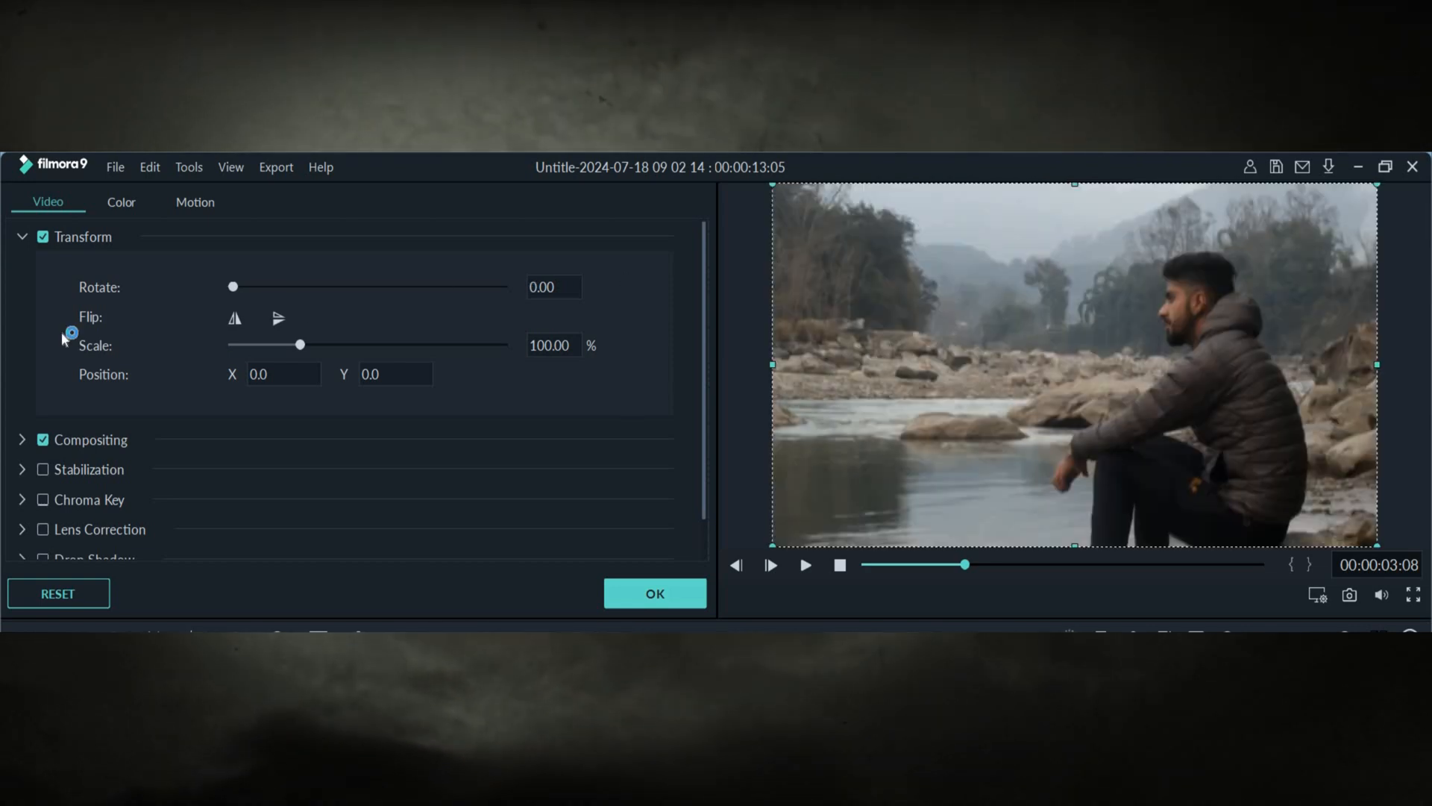
Flip the River clip horizontally, toggling the flip to compare both orientations and leaving it mirrored
click(236, 319)
click(236, 319)
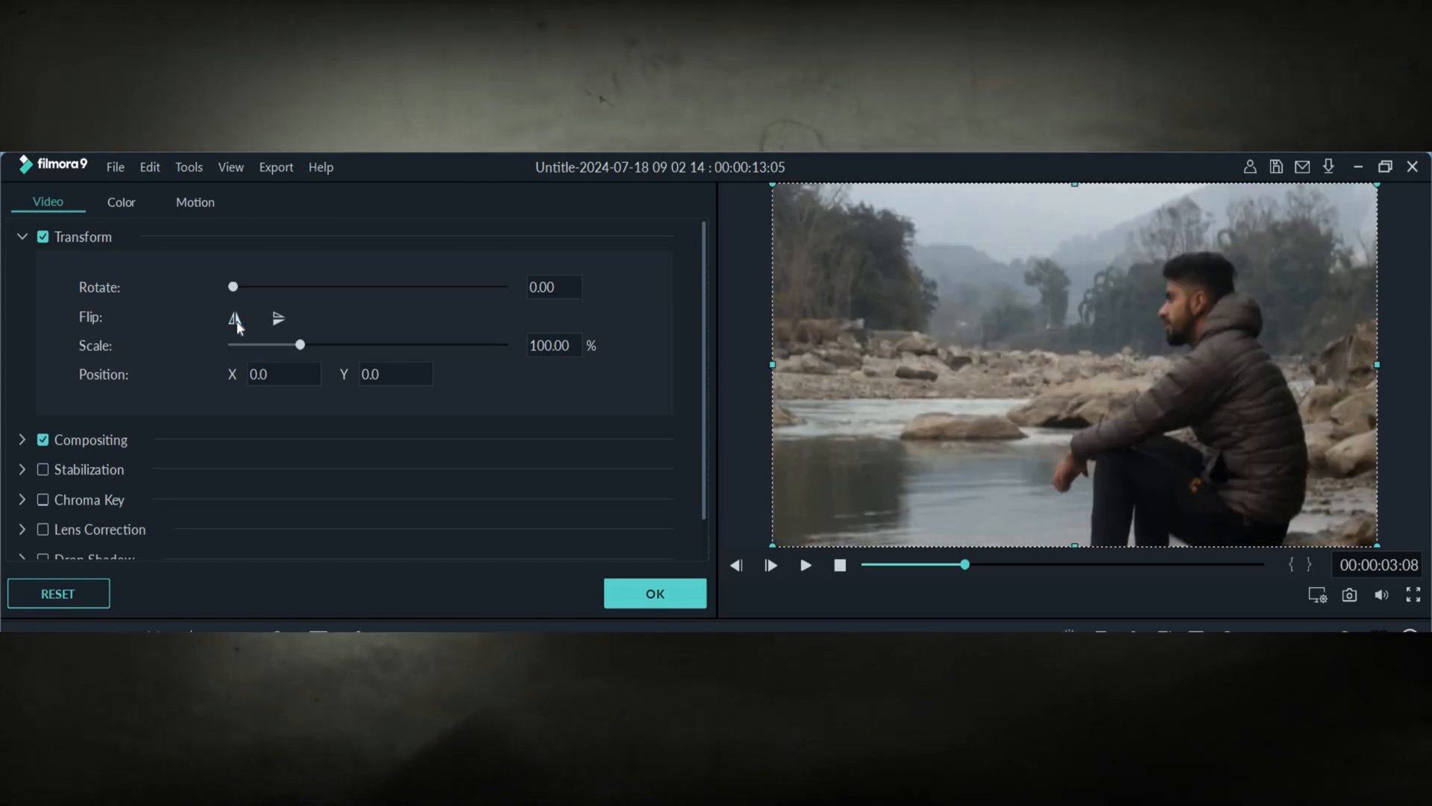
click(238, 321)
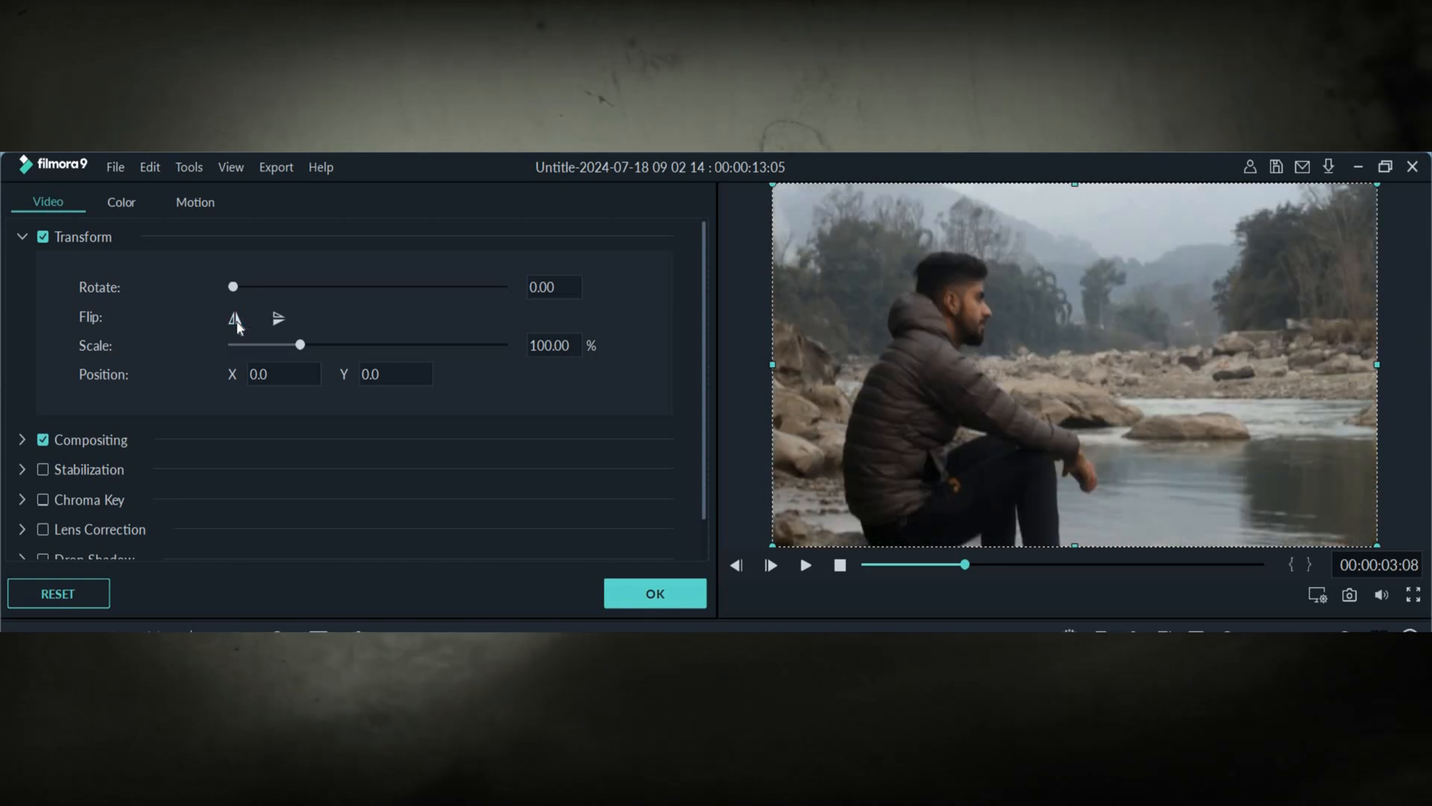
click(237, 320)
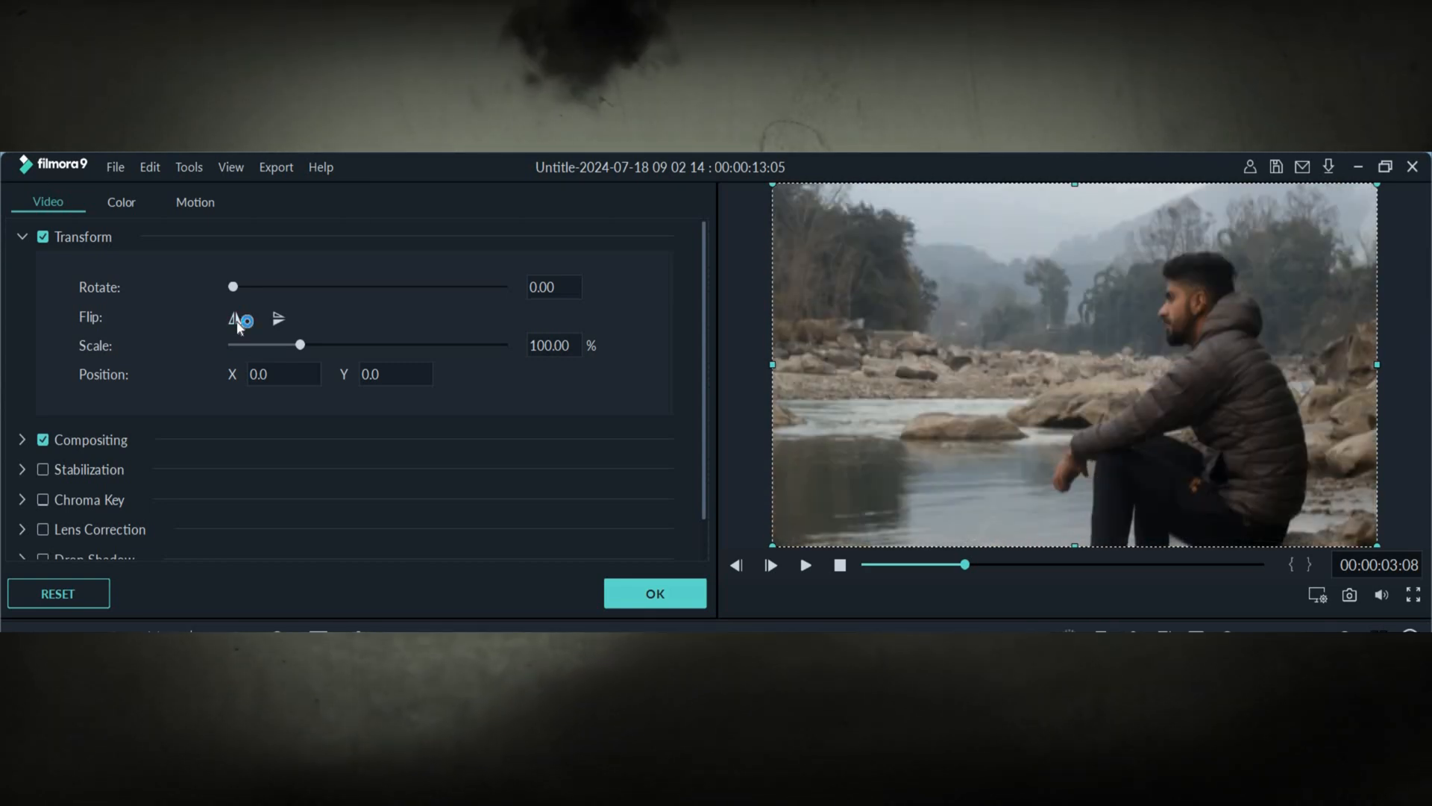
click(237, 321)
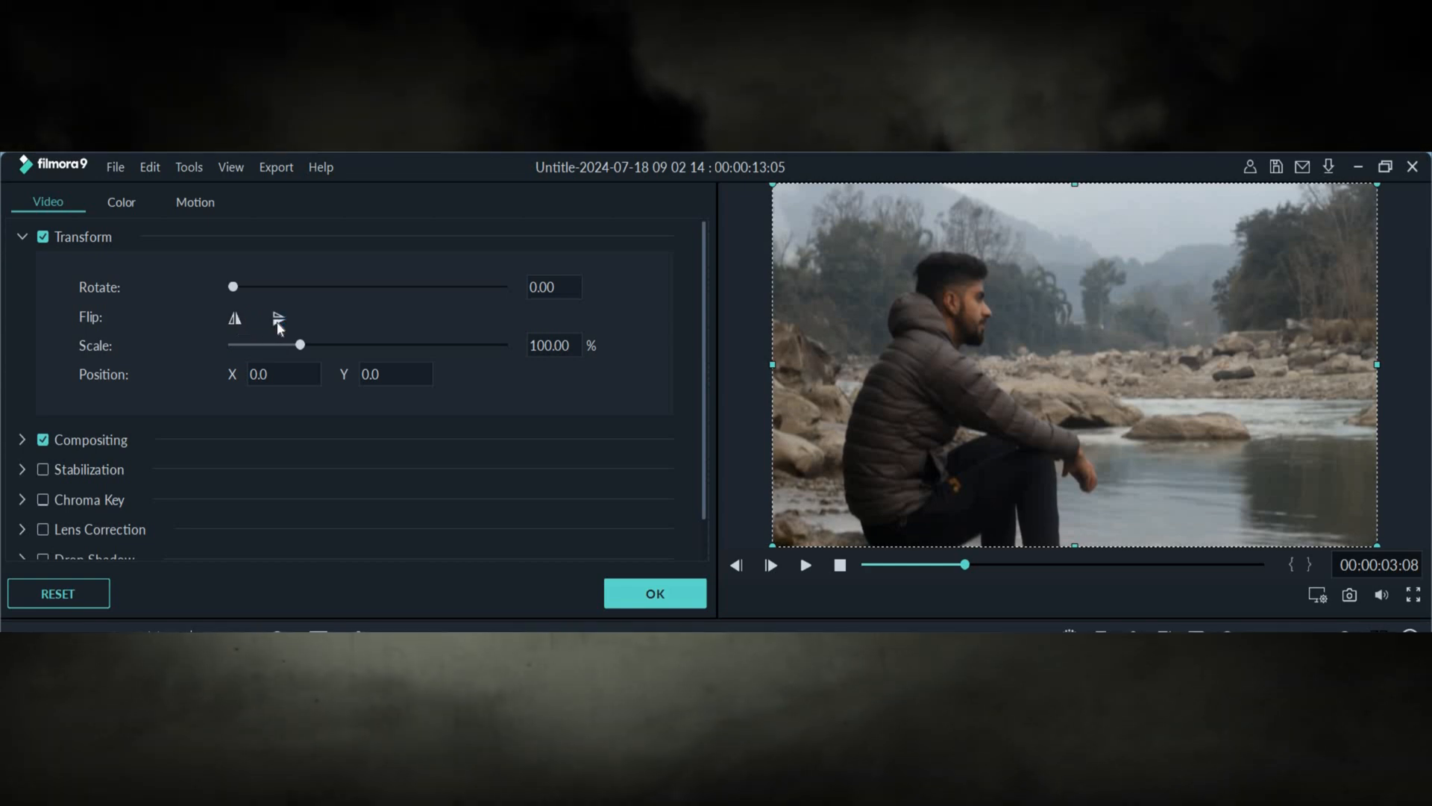
Try flipping the clip vertically and restore its upright orientation
click(277, 321)
click(278, 321)
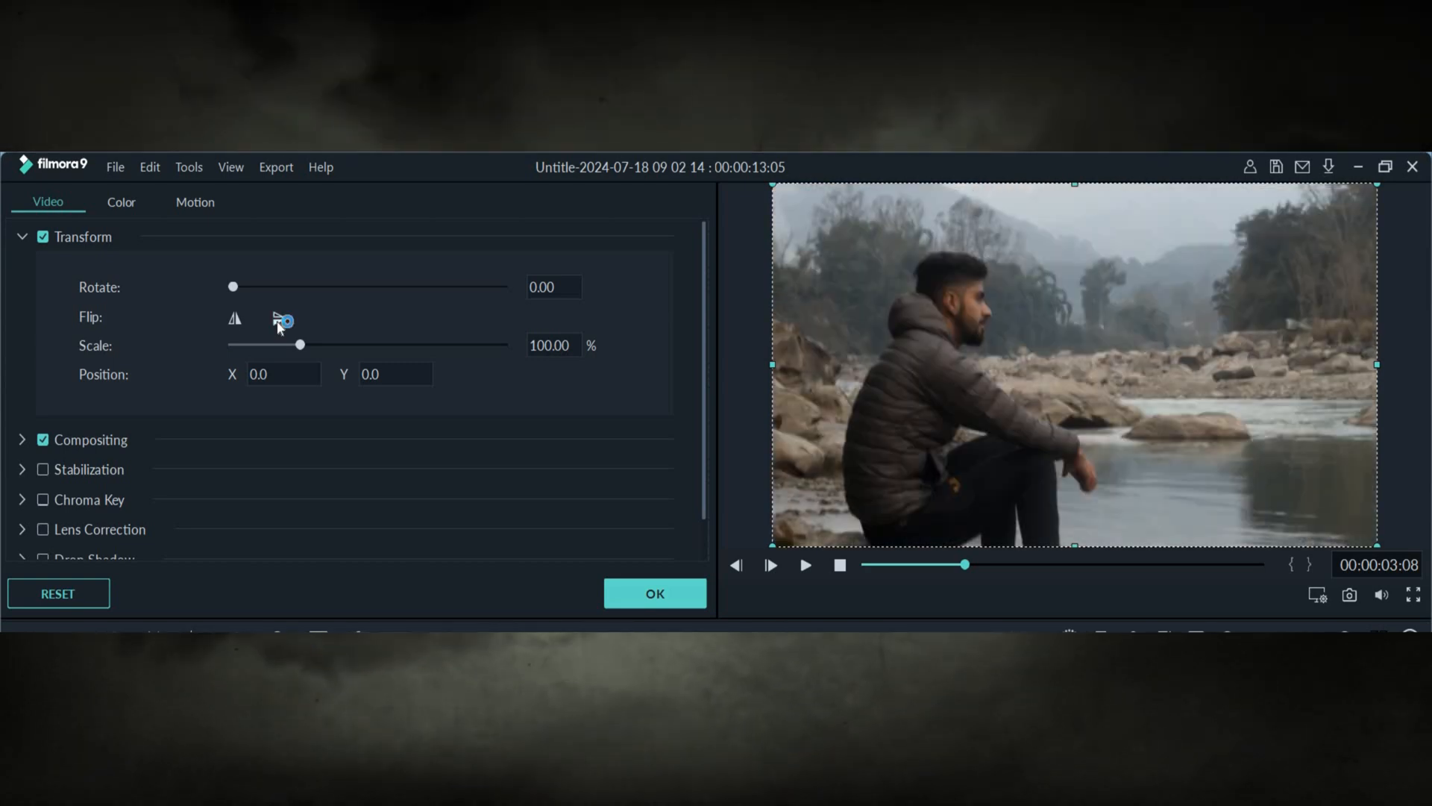
click(279, 320)
click(279, 320)
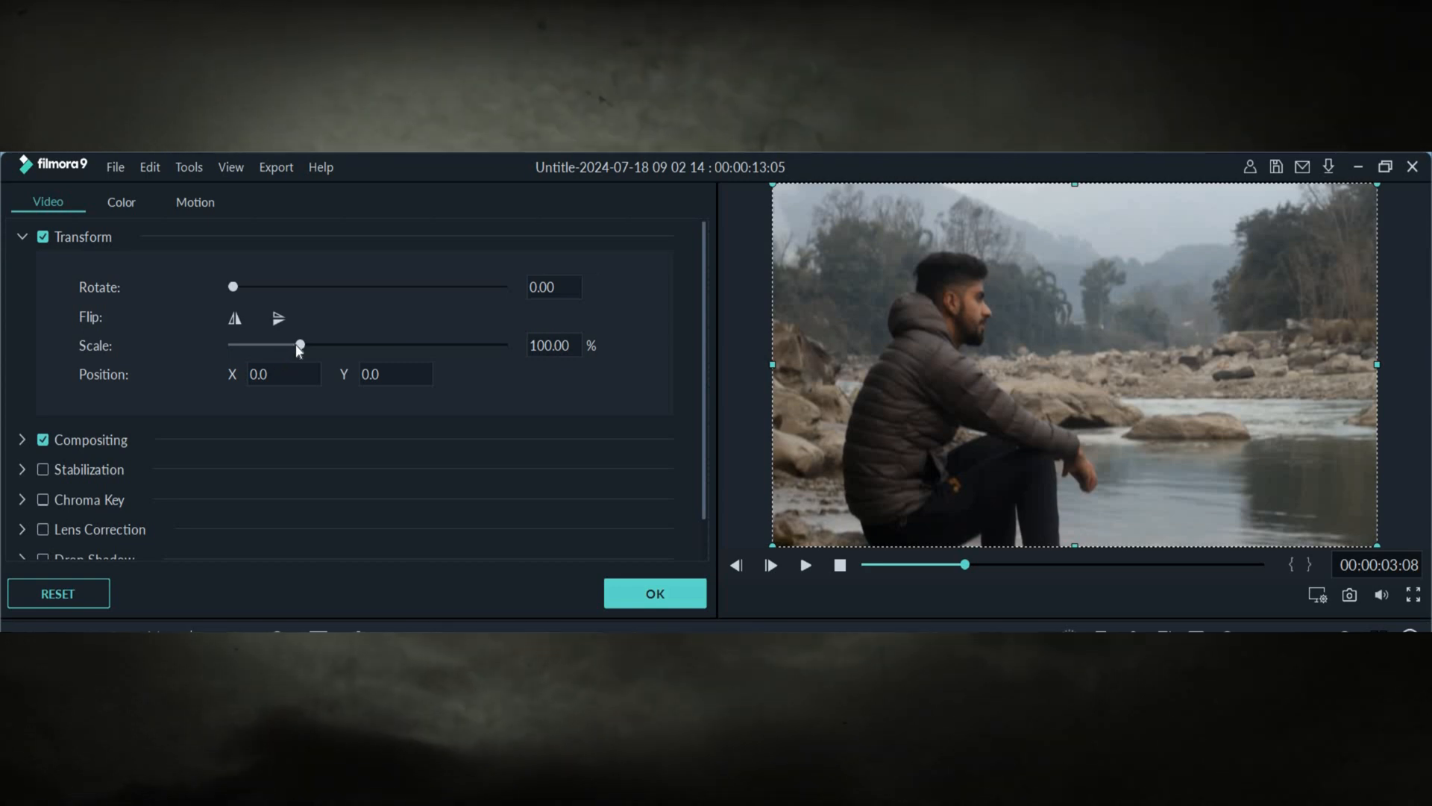
Try enlarging the clip to about 135% and to 300% scale, and reset the scale
drag(302, 347, 326, 362)
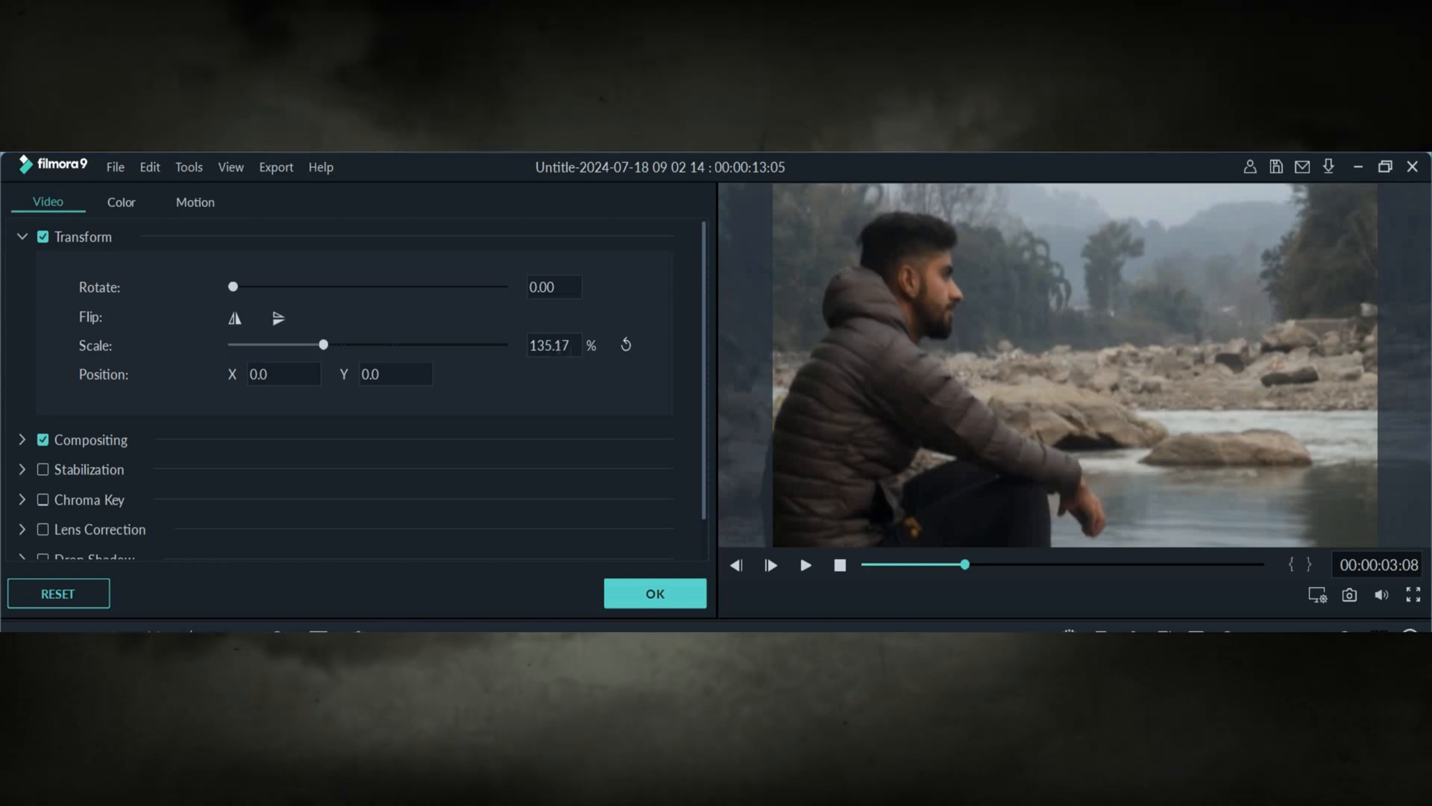
double_click(552, 346)
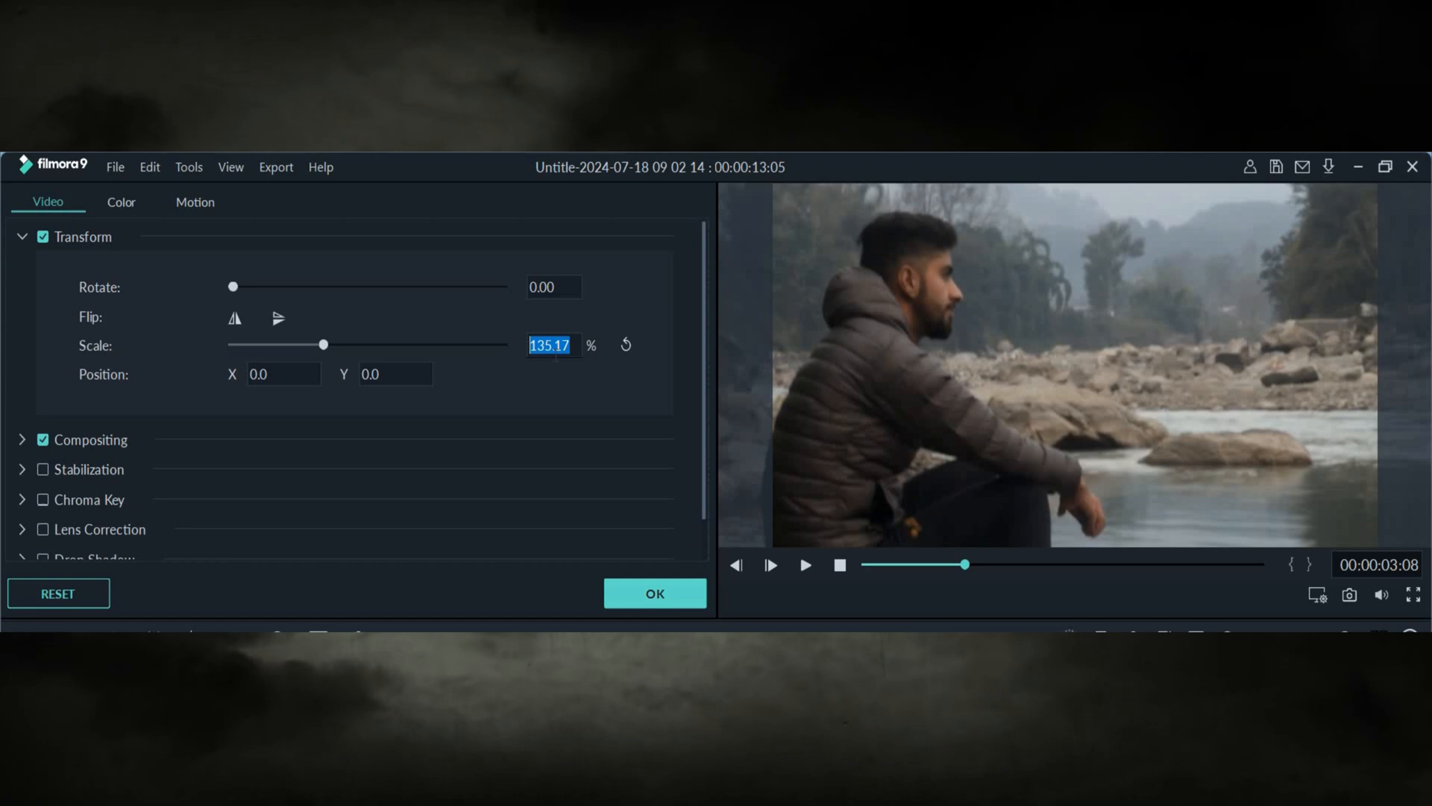
text(300)
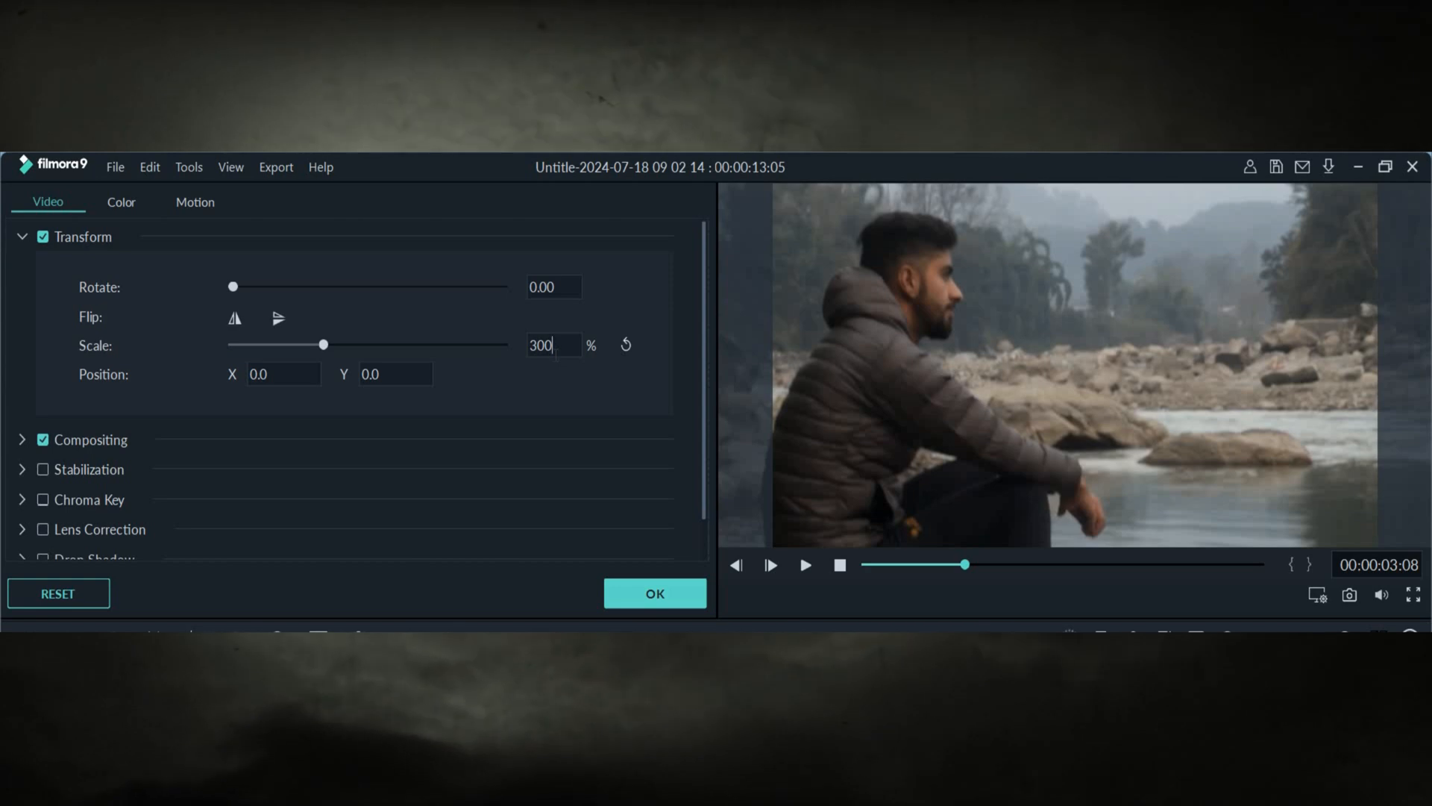
key(Return)
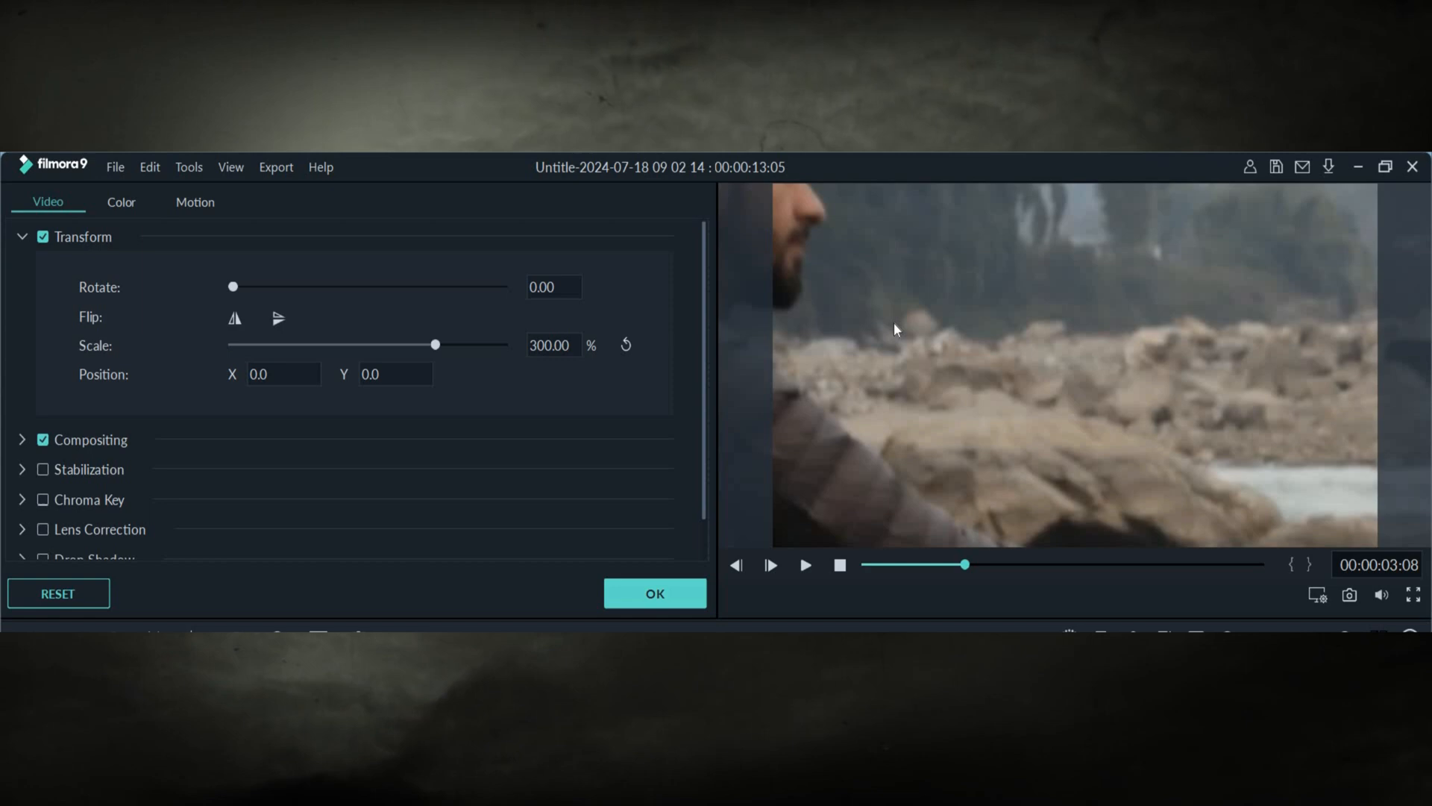
click(627, 346)
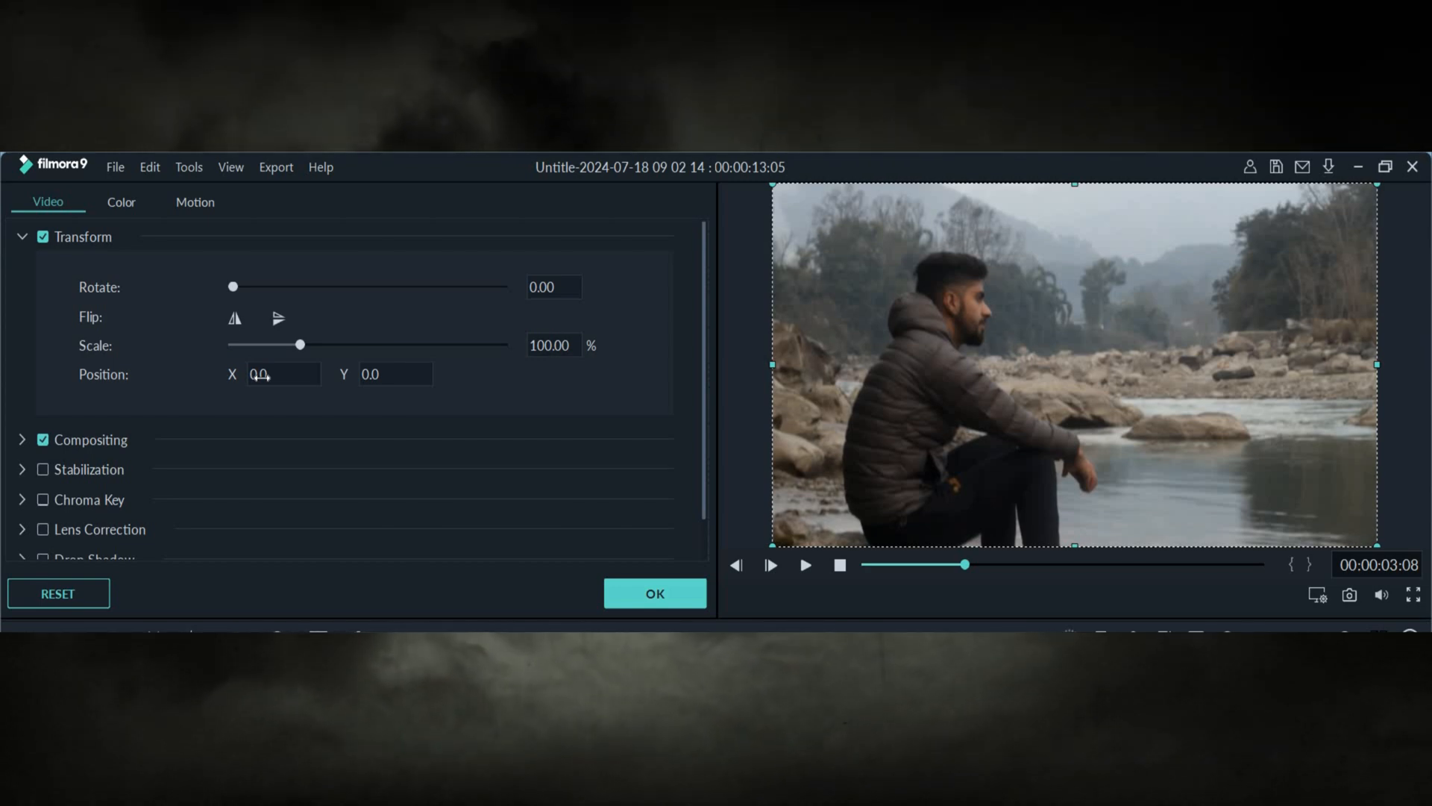
Try shifting the clip horizontally to an X position of about -513 and reset its position
drag(284, 374, 91, 373)
drag(1060, 364, 734, 364)
drag(111, 376, 264, 377)
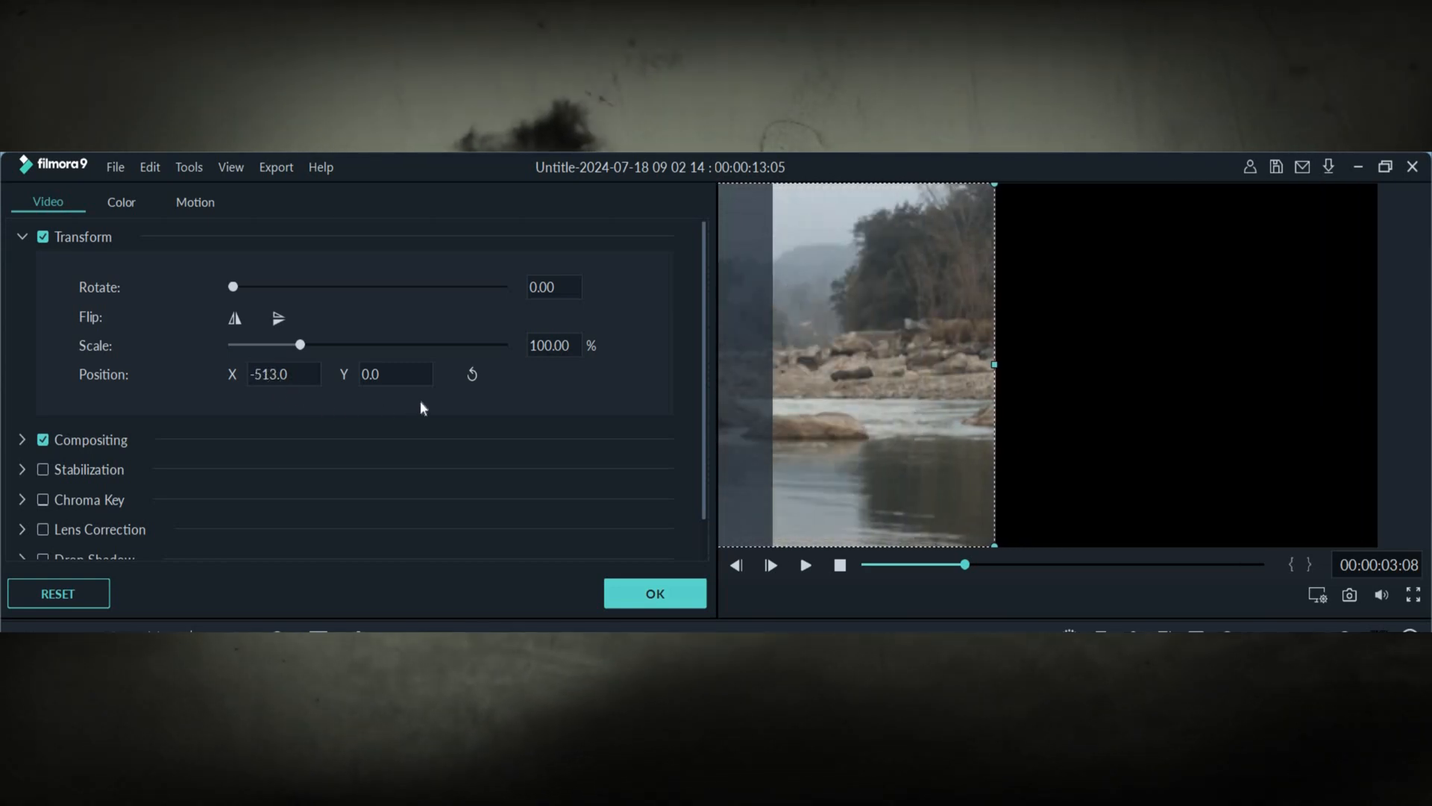
click(472, 376)
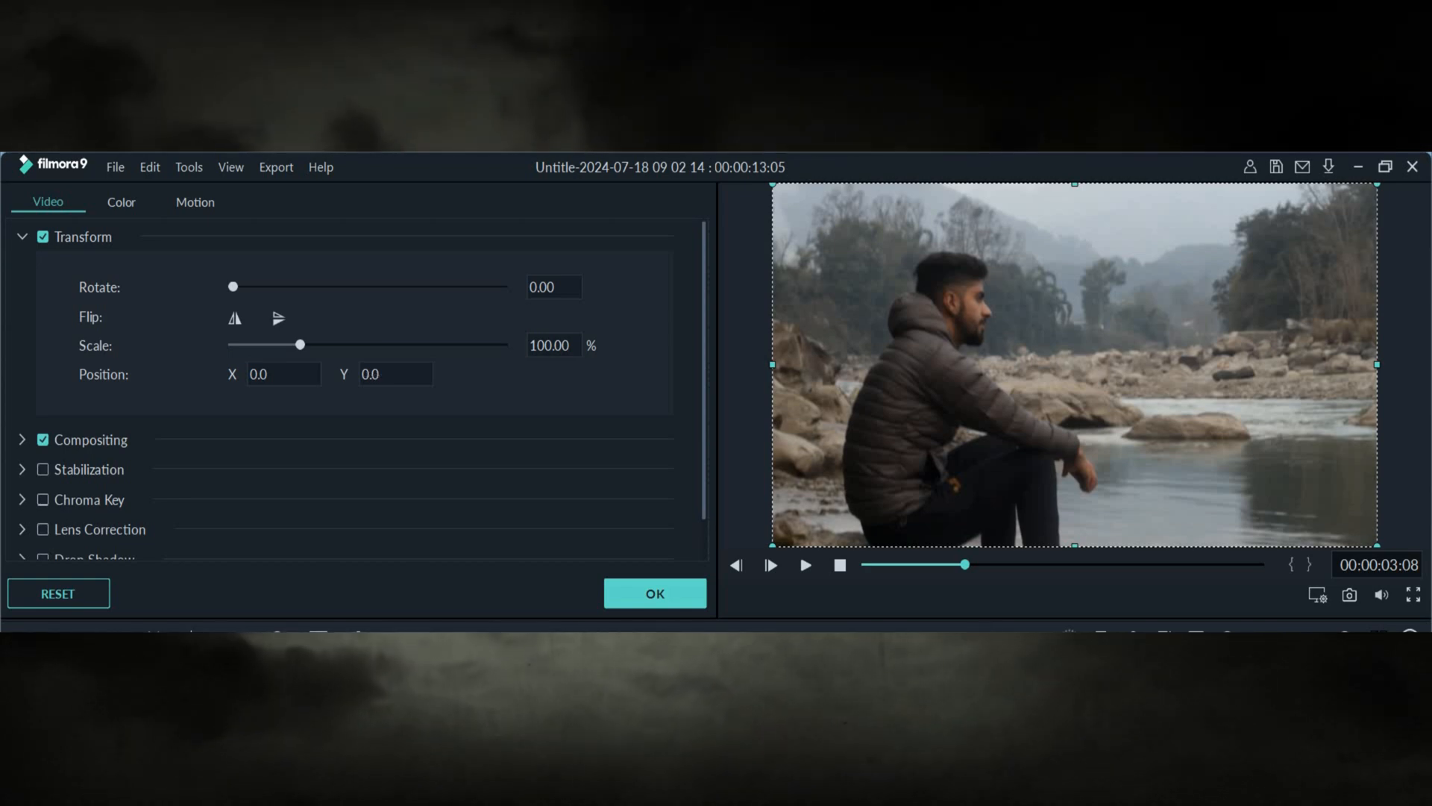
Try shifting the clip vertically to a Y position of about -263 and reset its position
drag(395, 374, 15, 373)
drag(342, 374, 479, 392)
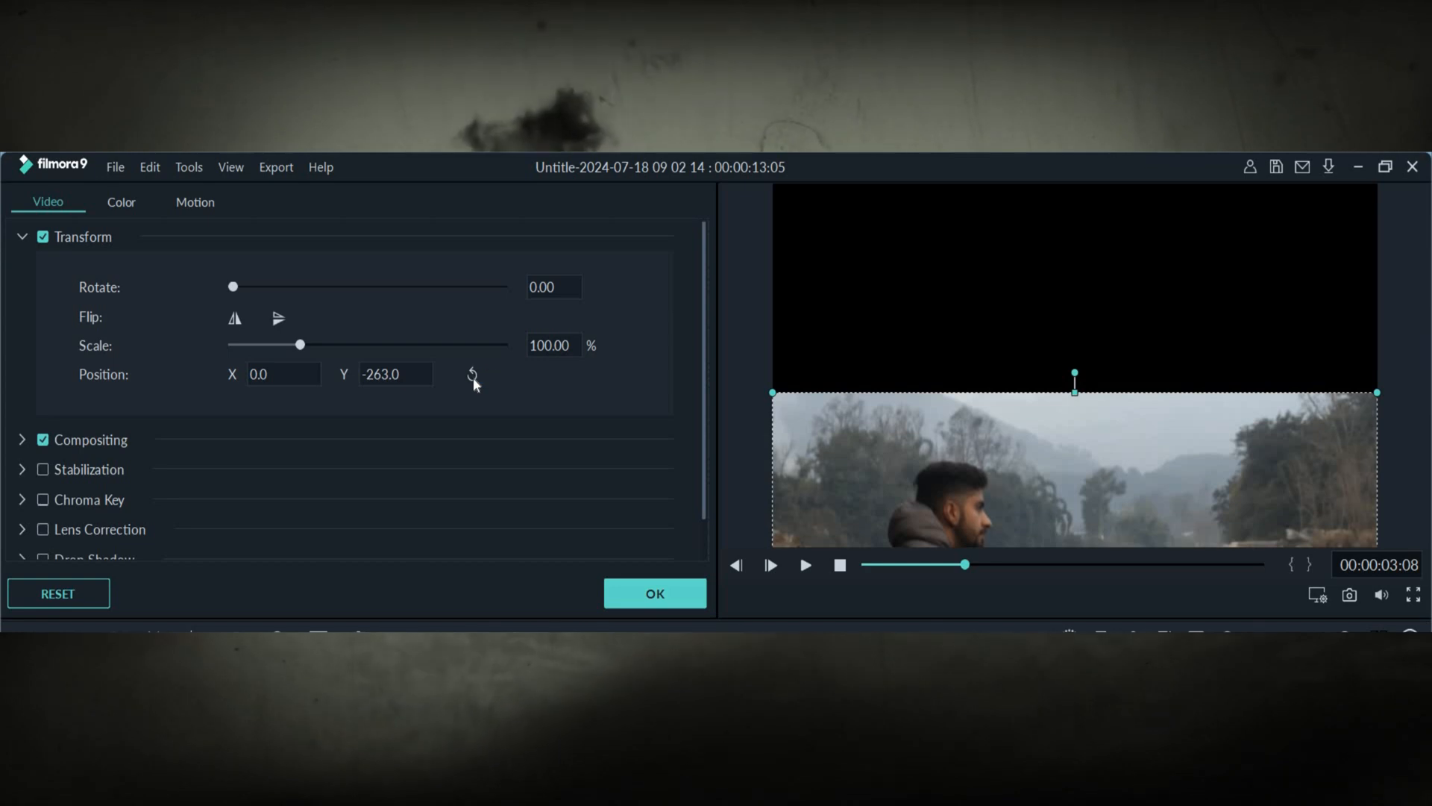
click(473, 376)
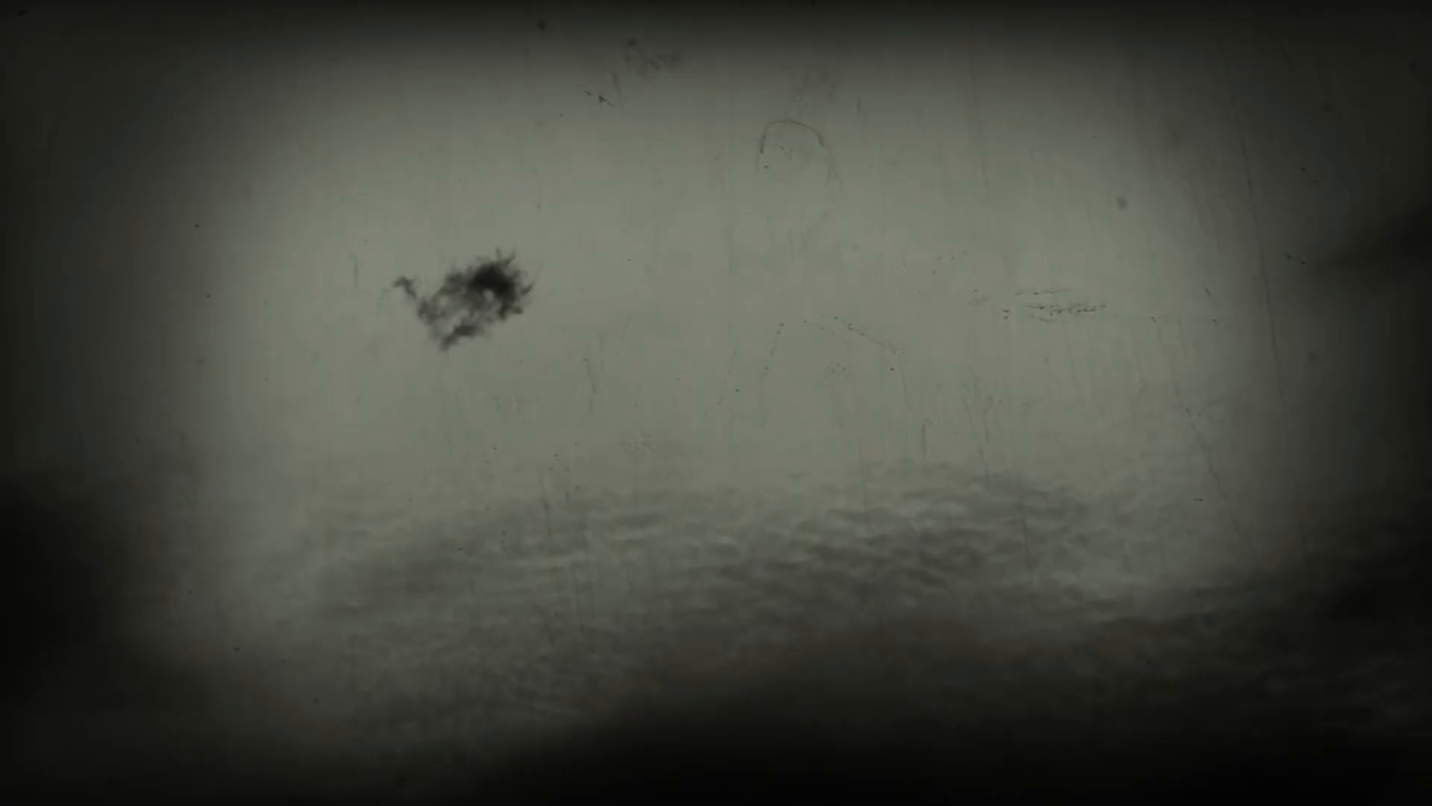